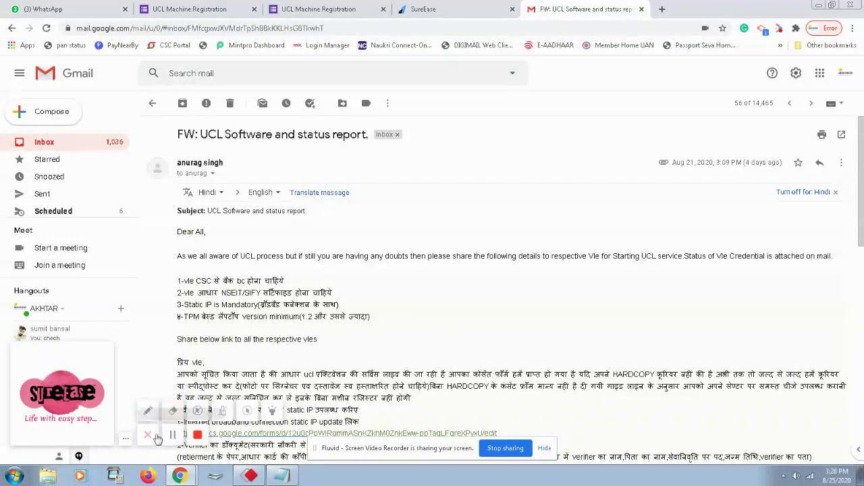
Bring AnyDesk, then the Notepad note with the VLE details, to the front.
{"action": "left_click", "coordinate": [250, 476]}
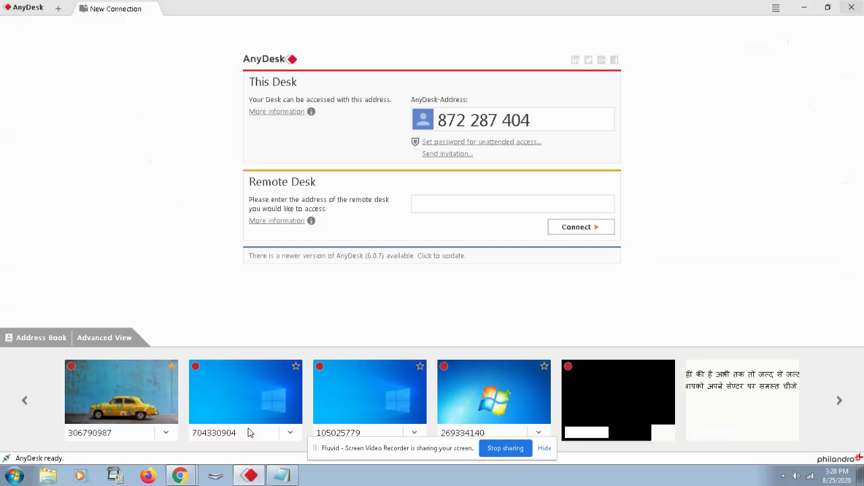
{"action": "left_click", "coordinate": [282, 476]}
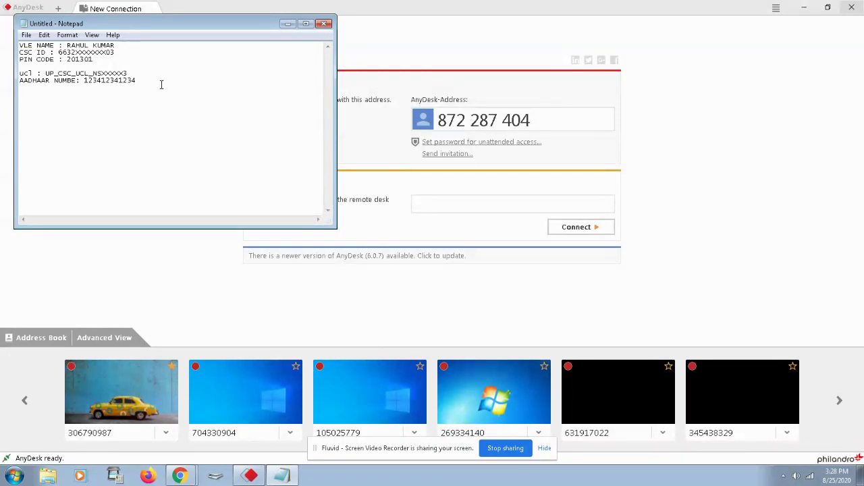
Search the Start menu for ECA and launch the ECA enrolment client.
{"action": "left_click", "coordinate": [15, 476]}
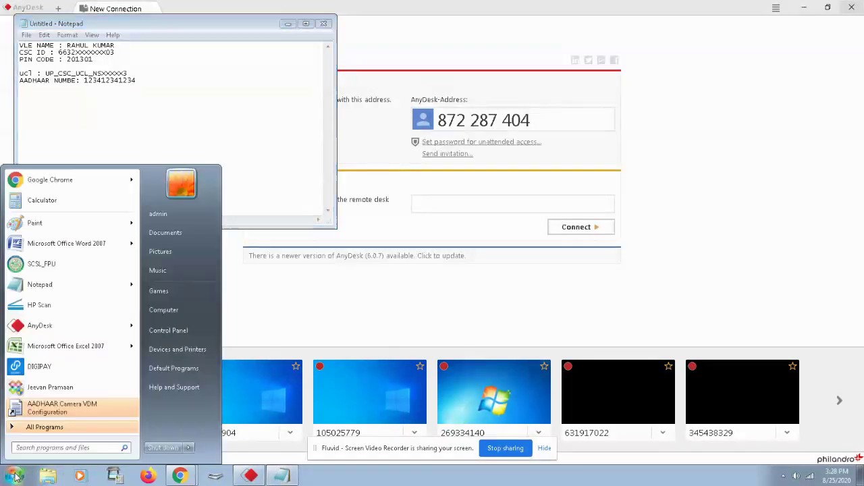
{"action": "left_click", "coordinate": [34, 448]}
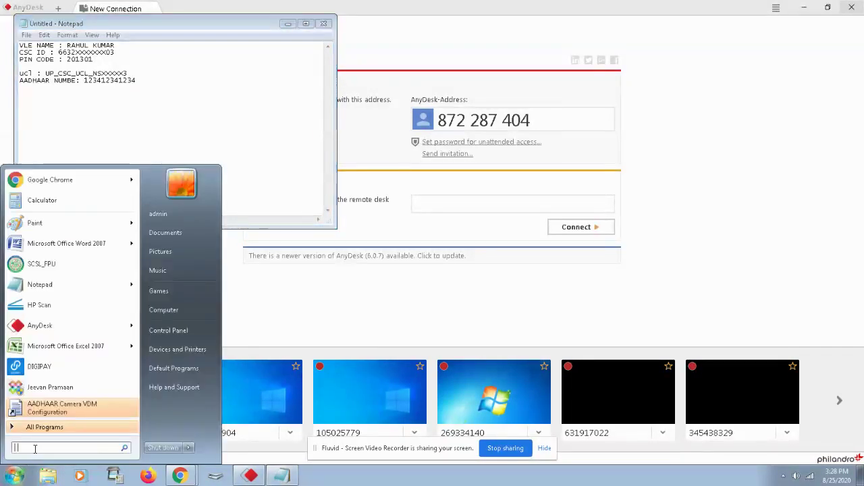
{"action": "type", "text": "ECA"}
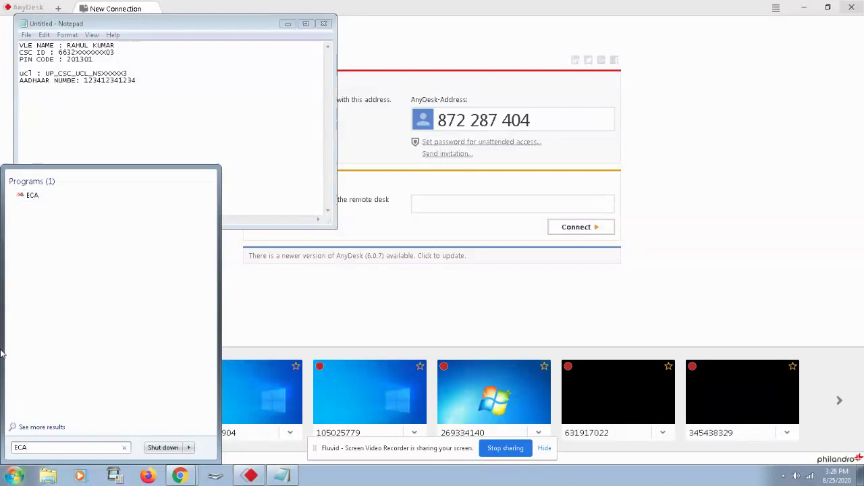
{"action": "left_click", "coordinate": [46, 196]}
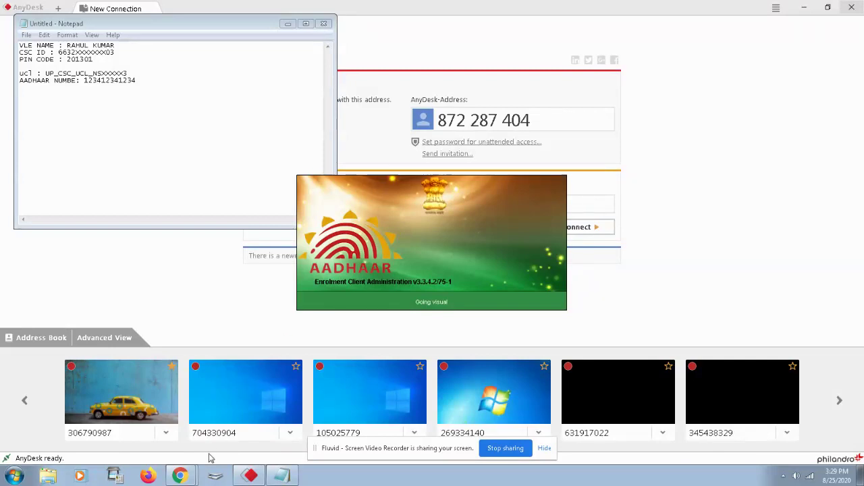
{"action": "mouse_move", "coordinate": [195, 474]}
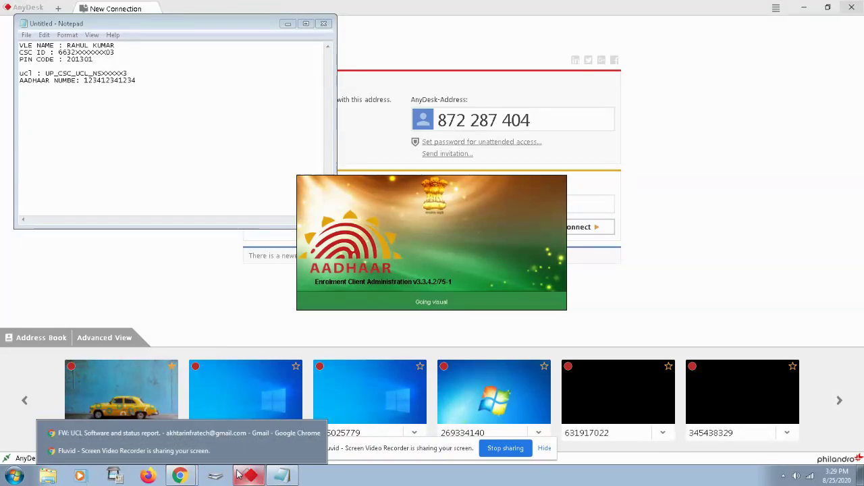
{"action": "mouse_move", "coordinate": [249, 478]}
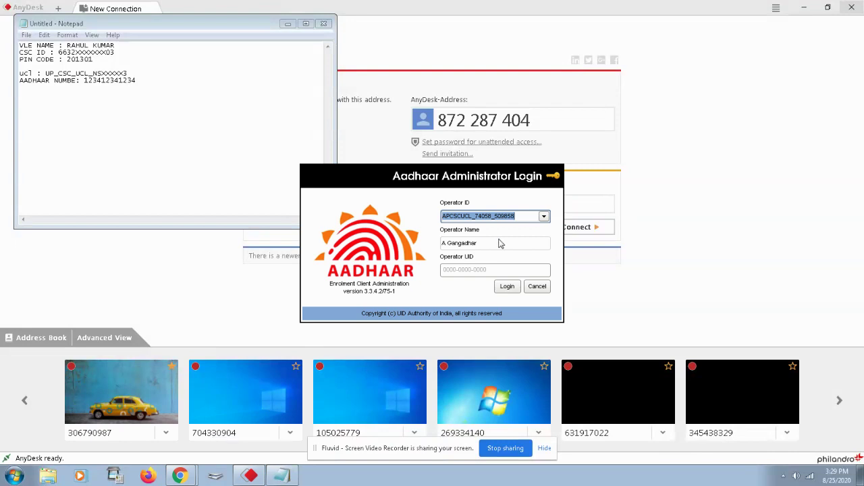
Log in to Aadhaar ECA with a listed UCL operator ID and an Operator UID.
{"action": "left_click", "coordinate": [526, 216]}
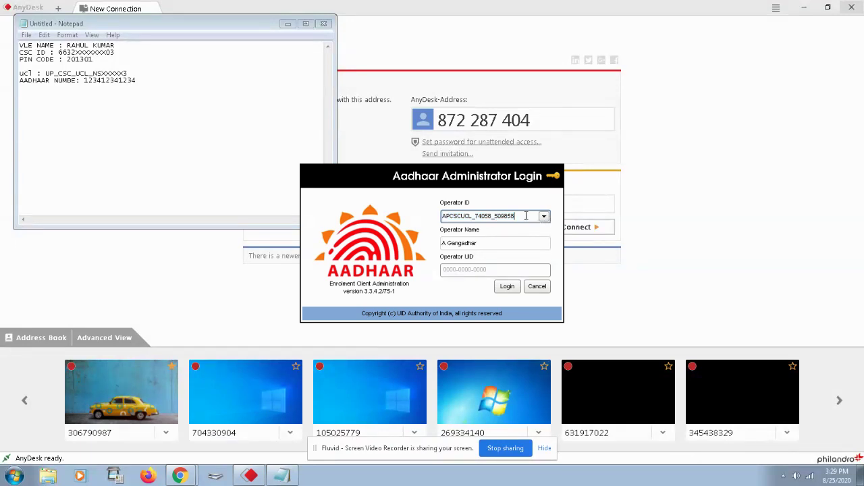
{"action": "left_click", "coordinate": [544, 216]}
{"action": "scroll", "coordinate": [518, 285], "scroll_direction": "up", "scroll_amount": 5}
{"action": "scroll", "coordinate": [506, 265], "scroll_direction": "down", "scroll_amount": 2}
{"action": "left_click", "coordinate": [505, 267]}
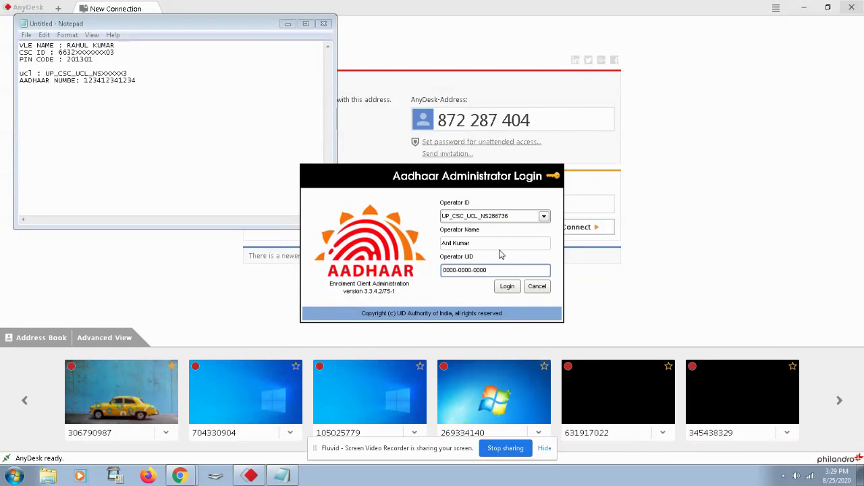
{"action": "type", "text": "1234-1234-1234"}
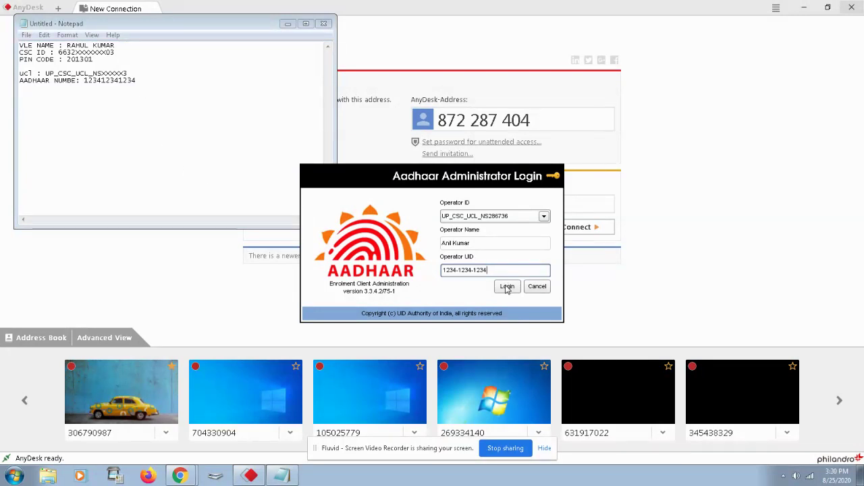
{"action": "left_click", "coordinate": [507, 287]}
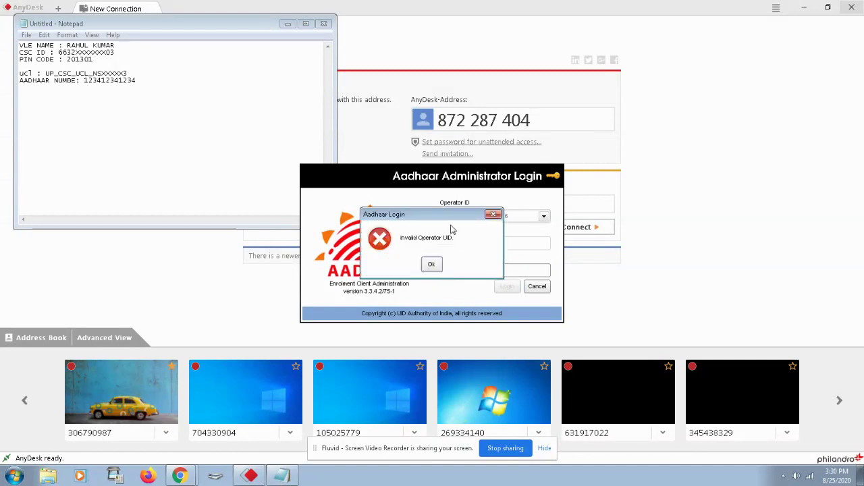
Retry the login with a different UCL operator ID, then dismiss the invalid-UID rejection.
{"action": "left_click", "coordinate": [434, 266]}
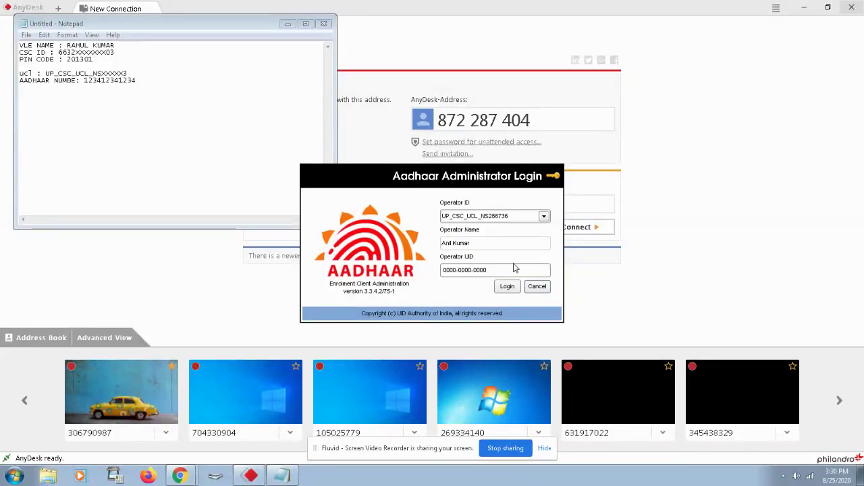
{"action": "left_click", "coordinate": [543, 216]}
{"action": "left_click", "coordinate": [508, 276]}
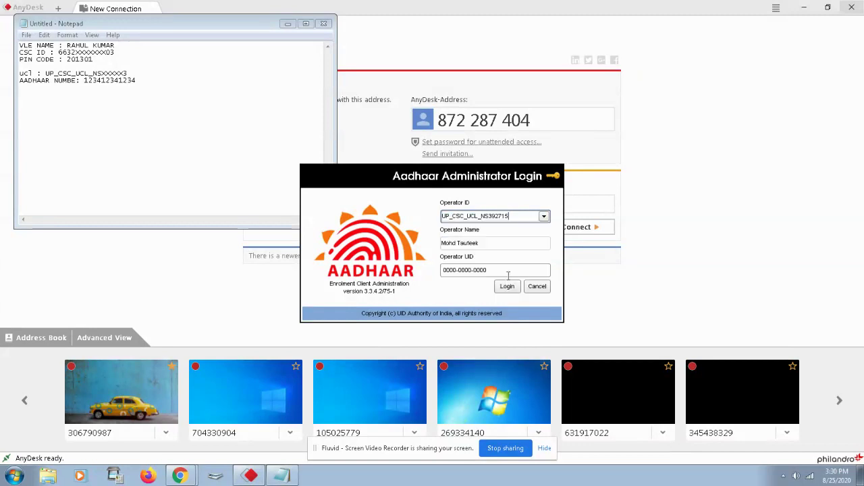
{"action": "left_click", "coordinate": [507, 269]}
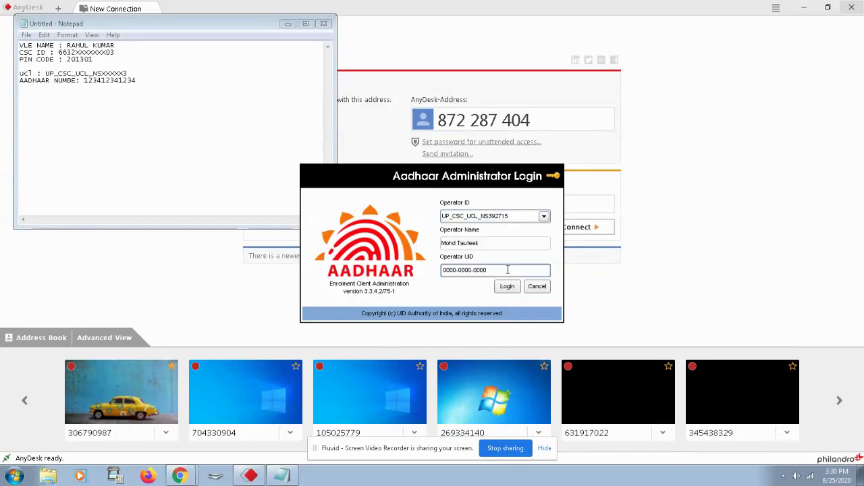
{"action": "key", "text": "ctrl+a"}
{"action": "type", "text": "1234-1234-1234"}
{"action": "left_click", "coordinate": [509, 289]}
{"action": "left_click", "coordinate": [440, 267]}
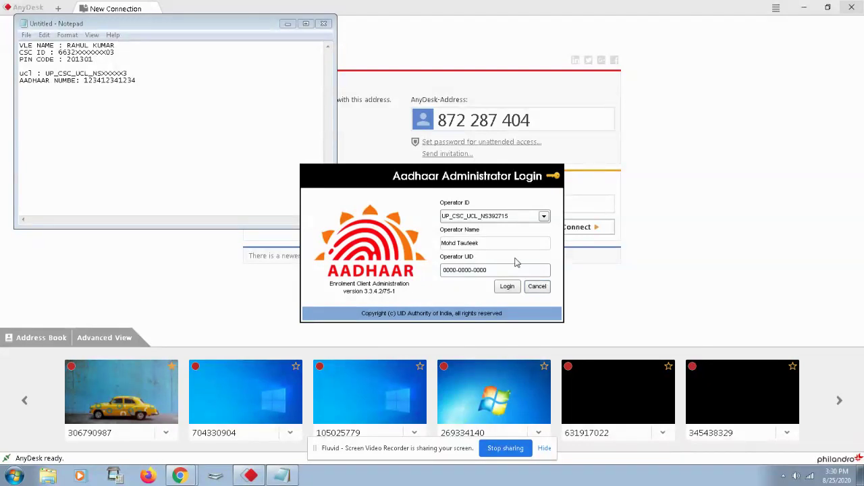
Clear the Operator ID field and restore the original operator ID and name.
{"action": "left_click", "coordinate": [543, 216]}
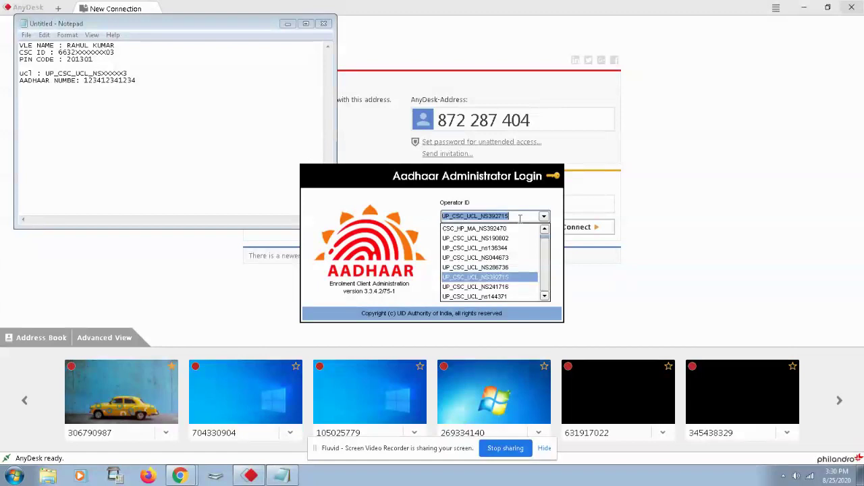
{"action": "scroll", "coordinate": [511, 245], "scroll_direction": "down", "scroll_amount": 5}
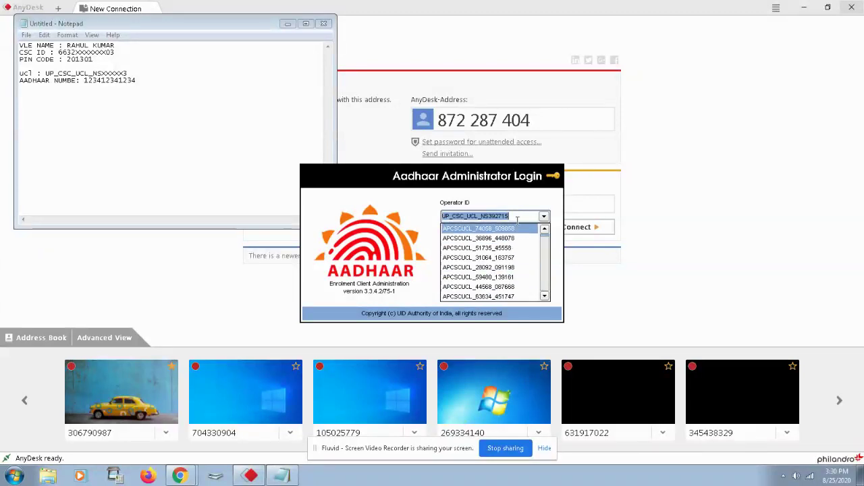
{"action": "left_click", "coordinate": [518, 218]}
{"action": "left_click", "coordinate": [518, 218]}
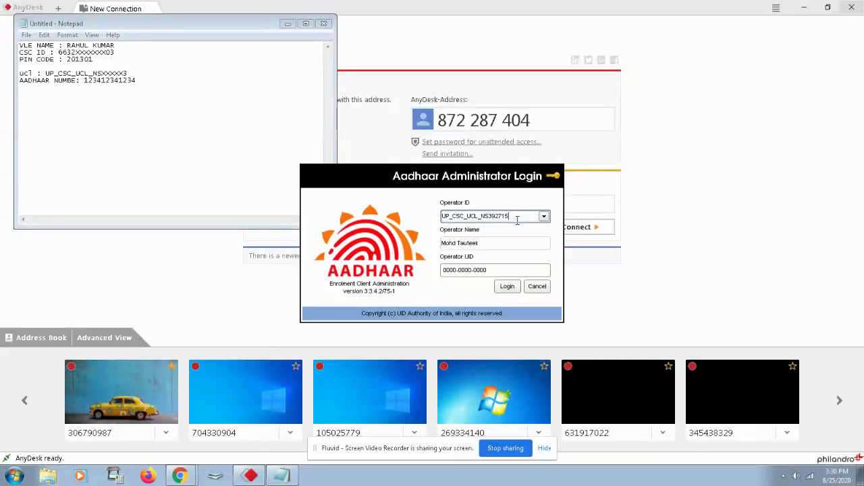
{"action": "key", "text": "BackSpace"}
{"action": "key", "text": "BackSpace"}
{"action": "key", "text": "BackSpace"}
{"action": "key", "text": "BackSpace"}
{"action": "key", "text": "BackSpace"}
{"action": "key", "text": "BackSpace"}
{"action": "key", "text": "BackSpace"}
{"action": "key", "text": "BackSpace"}
{"action": "key", "text": "BackSpace"}
{"action": "key", "text": "BackSpace"}
{"action": "key", "text": "BackSpace"}
{"action": "key", "text": "BackSpace"}
{"action": "key", "text": "BackSpace"}
{"action": "key", "text": "BackSpace"}
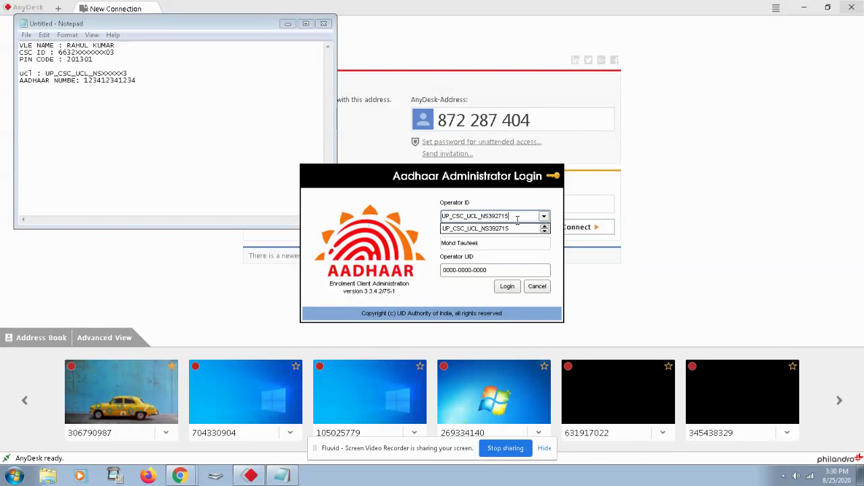
{"action": "key", "text": "BackSpace"}
{"action": "key", "text": "BackSpace"}
{"action": "key", "text": "BackSpace"}
{"action": "key", "text": "BackSpace"}
{"action": "key", "text": "BackSpace"}
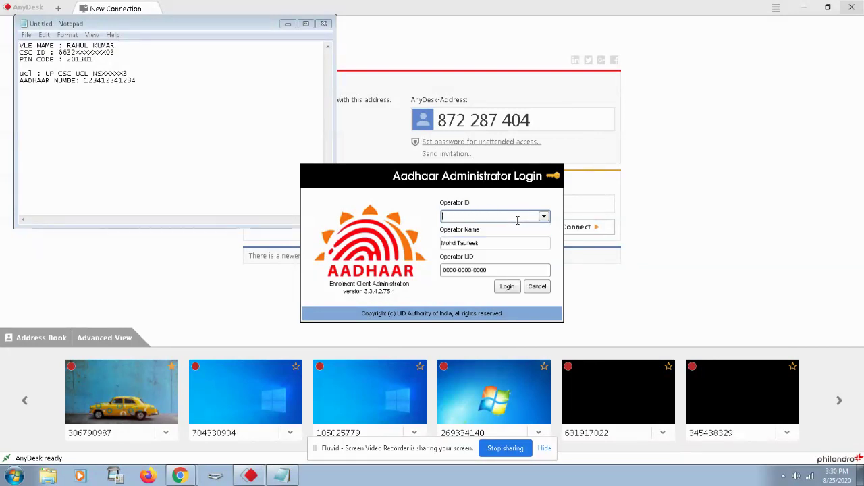
{"action": "type", "text": "U"}
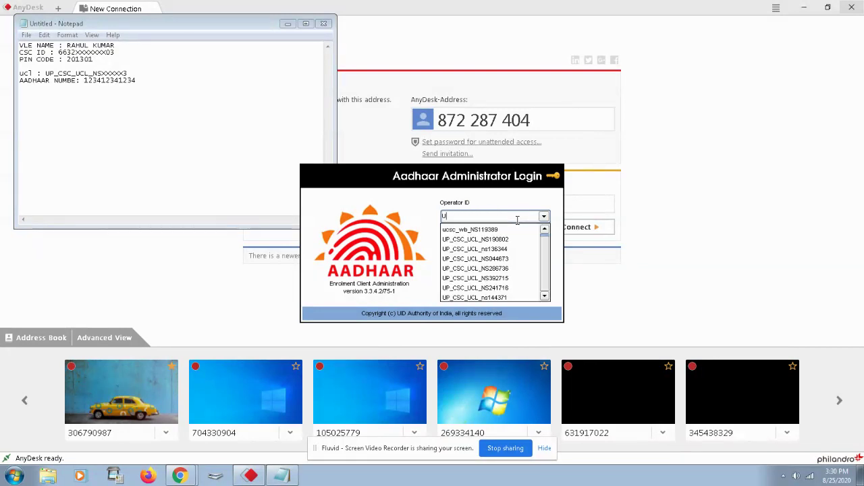
{"action": "key", "text": "BackSpace"}
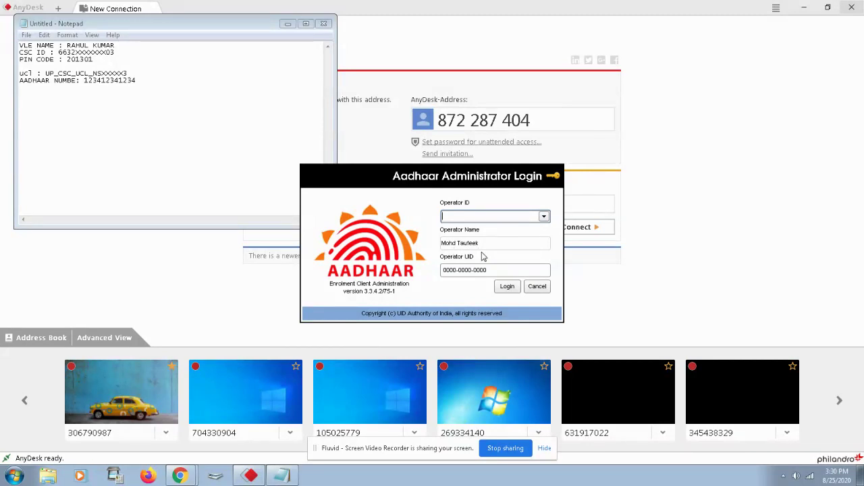
{"action": "left_click", "coordinate": [487, 270]}
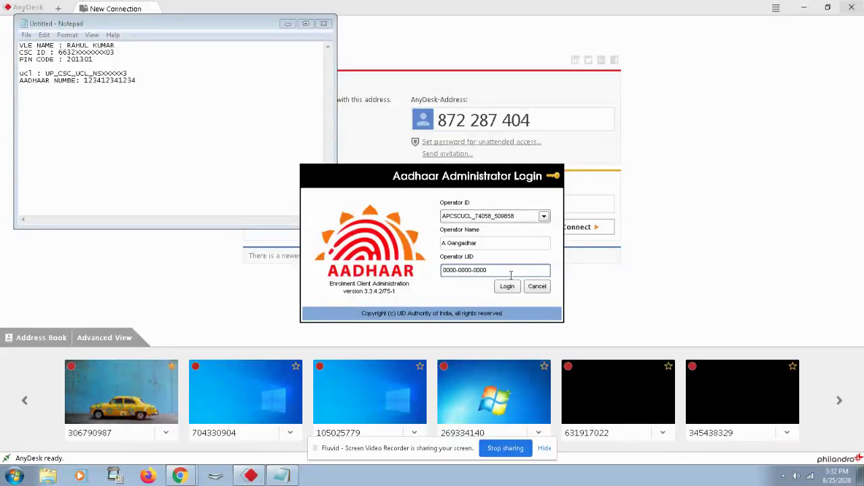
Open the Windows Start menu over the Aadhaar login window.
{"action": "left_click", "coordinate": [13, 476]}
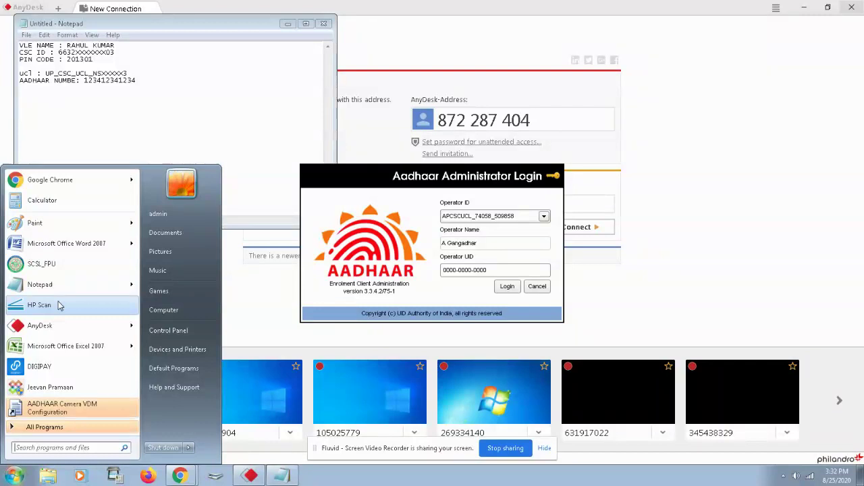
Attempt the Aadhaar ECA login with the Operator UID left blank.
{"action": "left_click", "coordinate": [507, 287]}
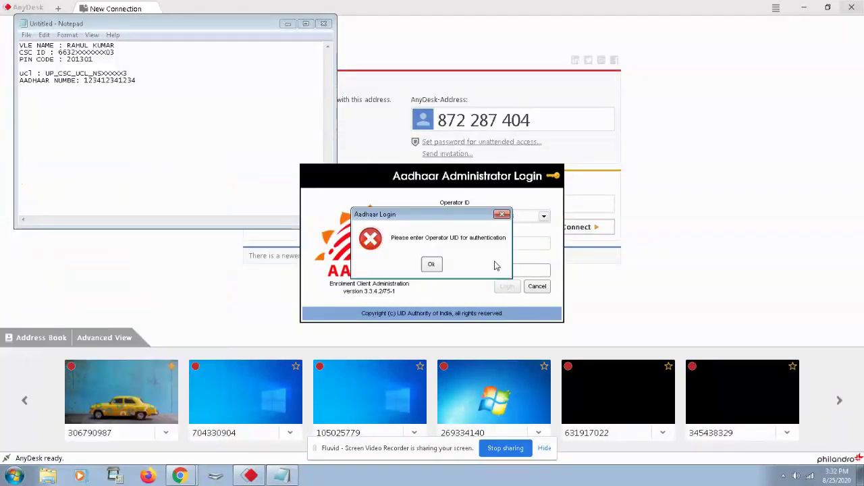
Dismiss the missing-UID error, bring AnyDesk forward, and cancel the Administrator Login.
{"action": "left_click", "coordinate": [502, 215]}
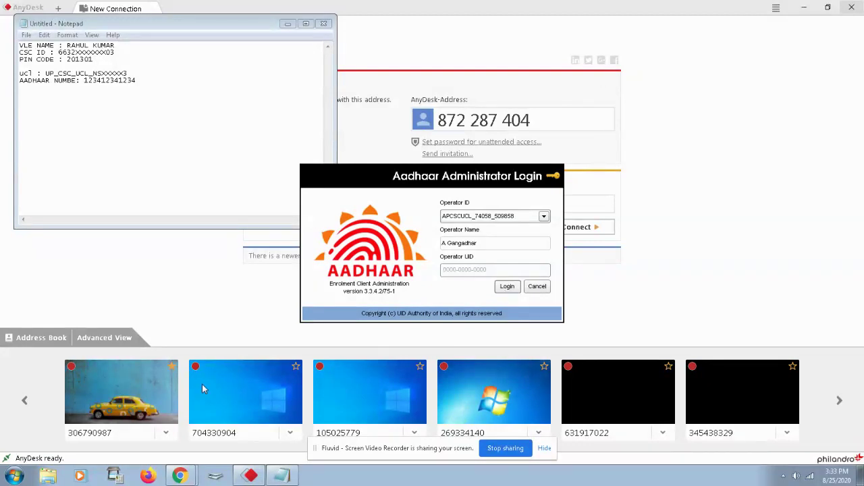
{"action": "mouse_move", "coordinate": [180, 477]}
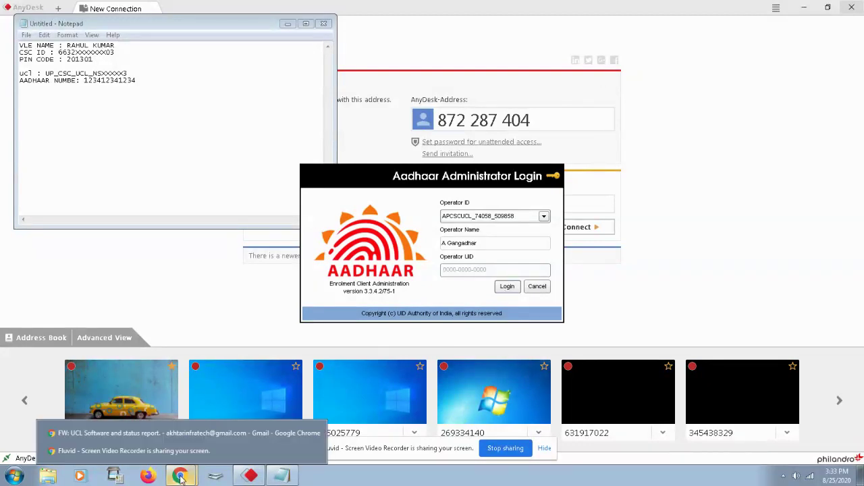
{"action": "left_click", "coordinate": [250, 475]}
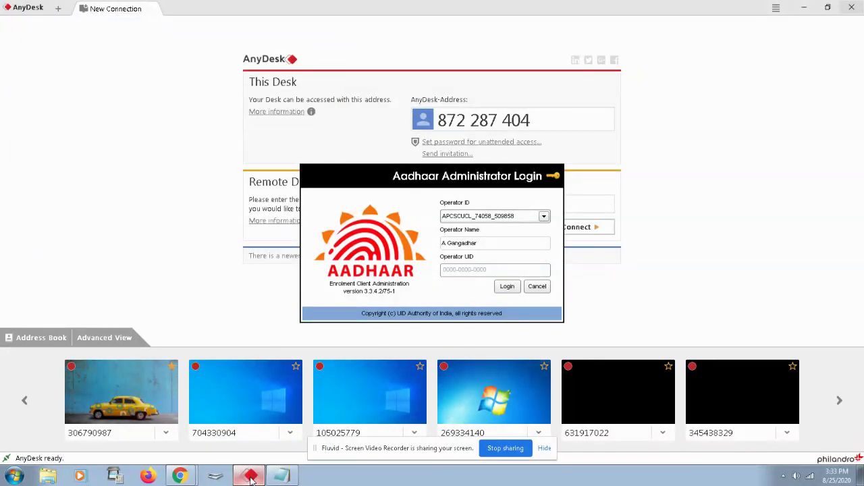
{"action": "left_click", "coordinate": [540, 288]}
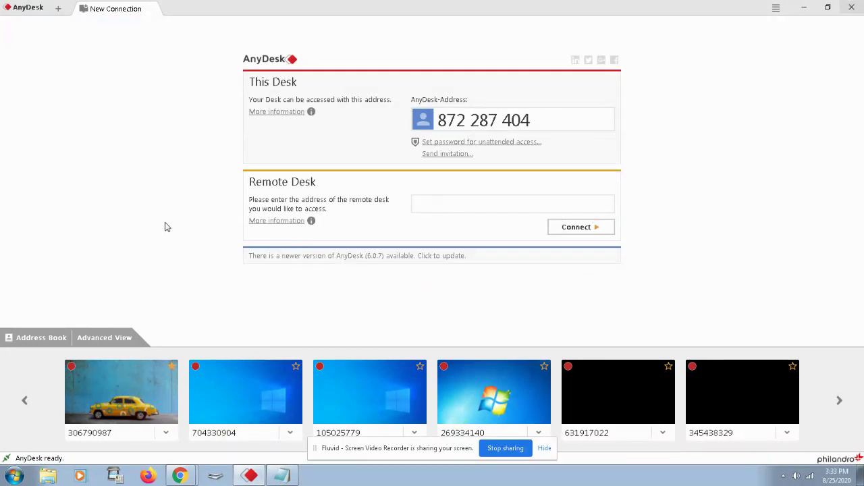
Bring the Notepad notes with VLE and CSC details in front of AnyDesk.
{"action": "left_click", "coordinate": [282, 476]}
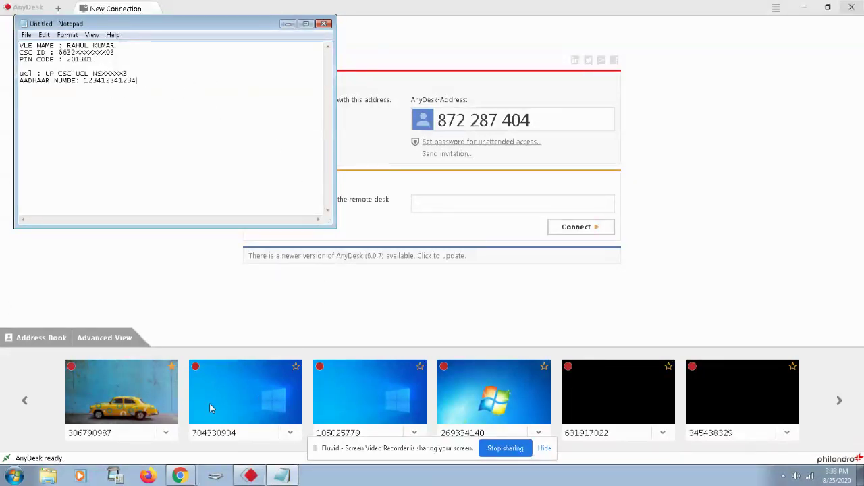
Search the Start menu for ECA so the ECA program is listed.
{"action": "left_click", "coordinate": [15, 475]}
{"action": "left_click", "coordinate": [73, 445]}
{"action": "type", "text": "ECA"}
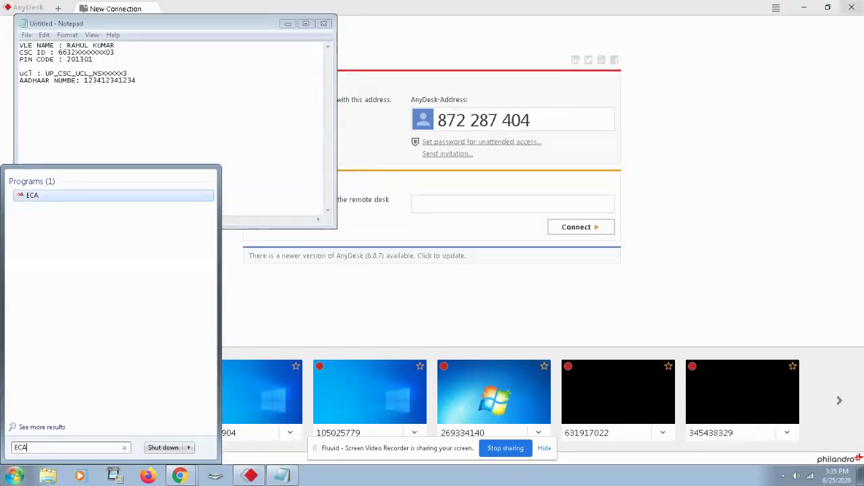
Close the Start menu search and open Windows Explorer on Libraries.
{"action": "left_click", "coordinate": [13, 476]}
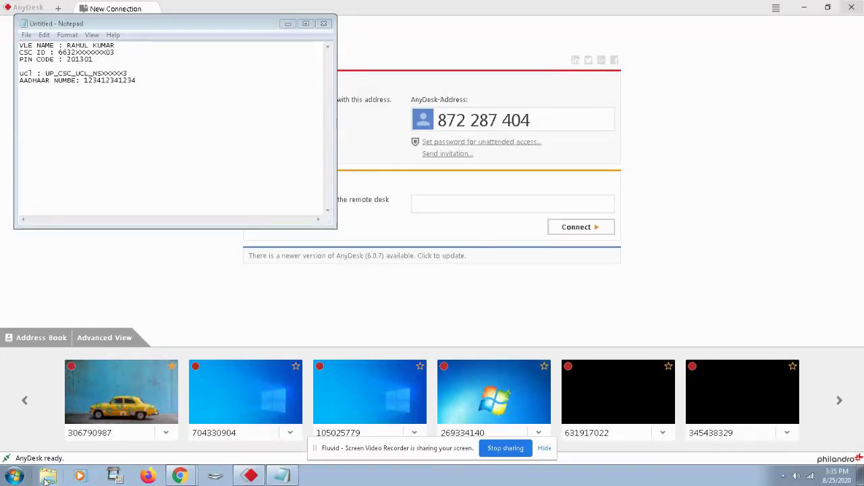
{"action": "left_click", "coordinate": [45, 478]}
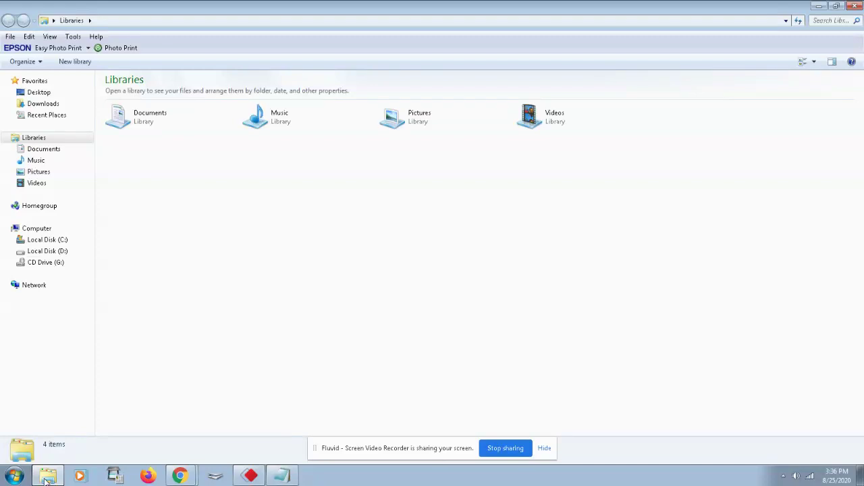
Open Local Disk (D:) to view its 49 items, including the UCL CREDENTIAL SOFTWARE folder.
{"action": "left_click", "coordinate": [66, 252]}
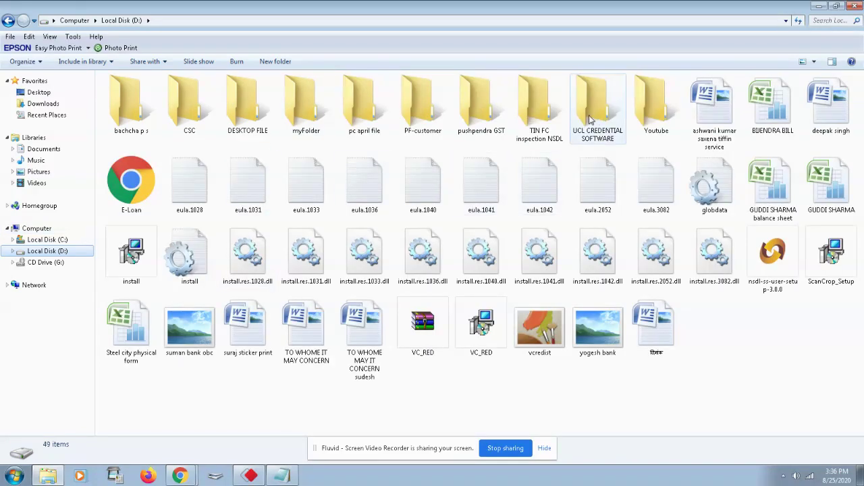
{"action": "mouse_move", "coordinate": [604, 139]}
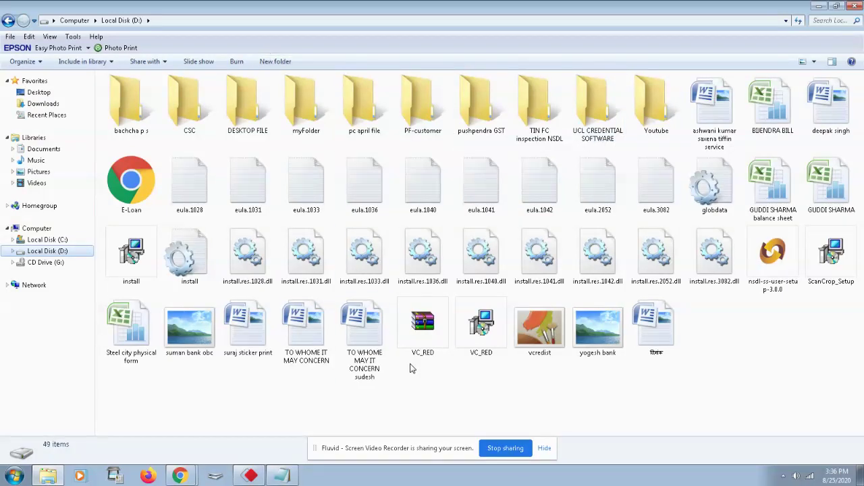
{"action": "mouse_move", "coordinate": [410, 349]}
{"action": "mouse_move", "coordinate": [179, 474]}
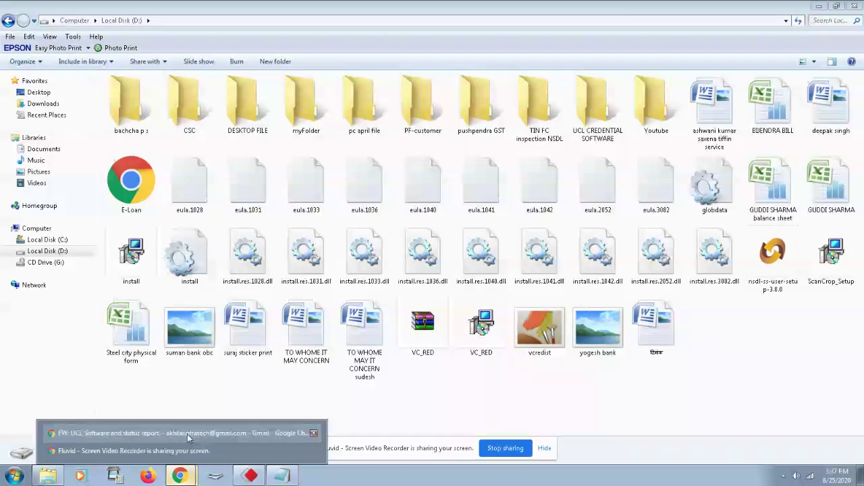
{"action": "left_click", "coordinate": [187, 434]}
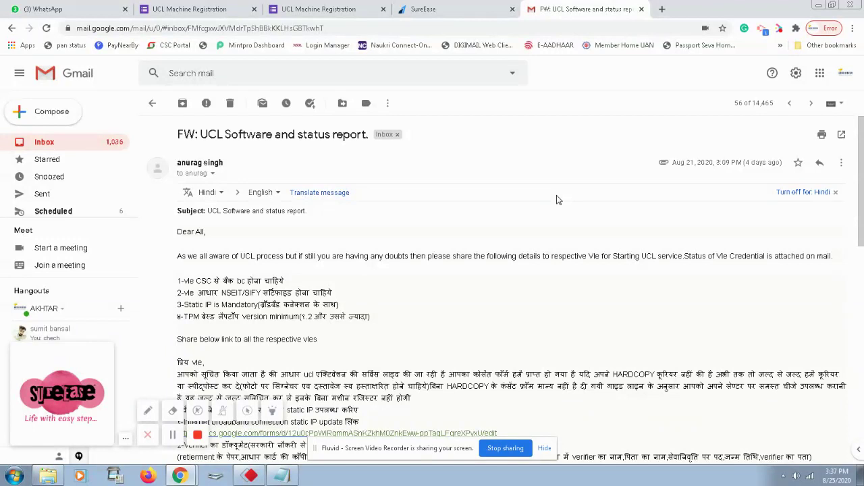
Bring the Gmail window with the 'FW: UCL Software and status report' email to the front.
{"action": "left_click", "coordinate": [301, 14]}
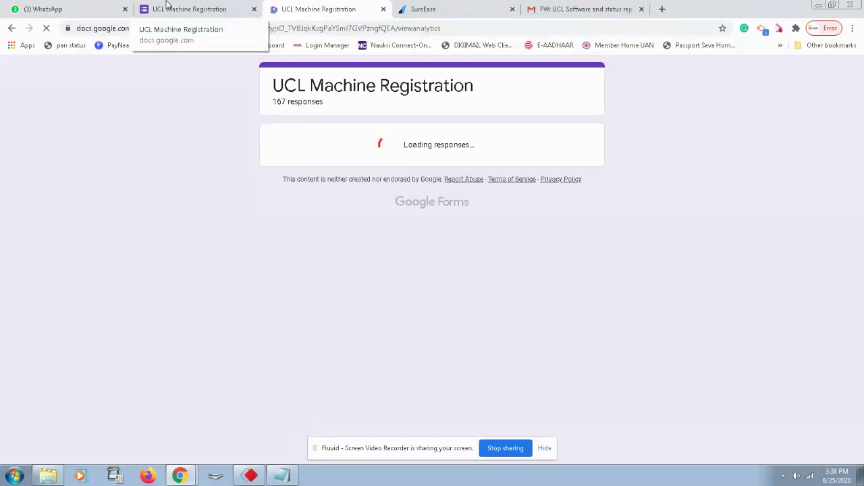
Scroll the UCL Machine Registration summary to the District Name chart and read per-district counts, e.g. AGRA 12.
{"action": "left_click", "coordinate": [172, 8]}
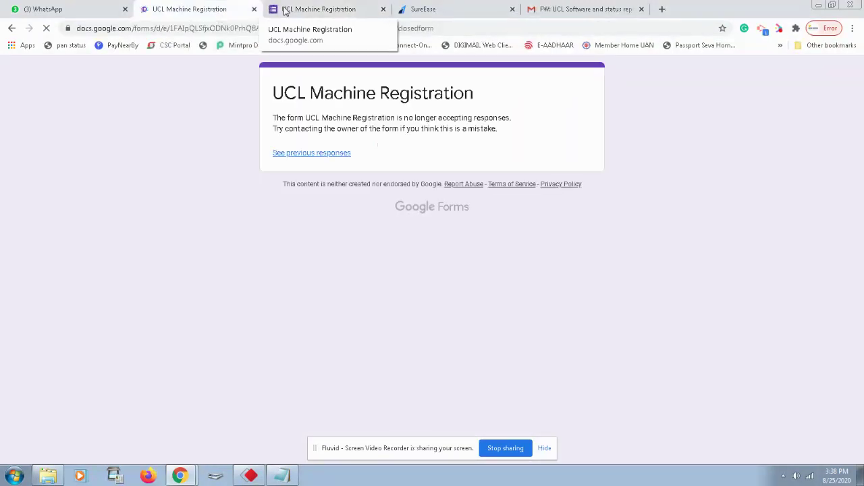
{"action": "left_click", "coordinate": [285, 9]}
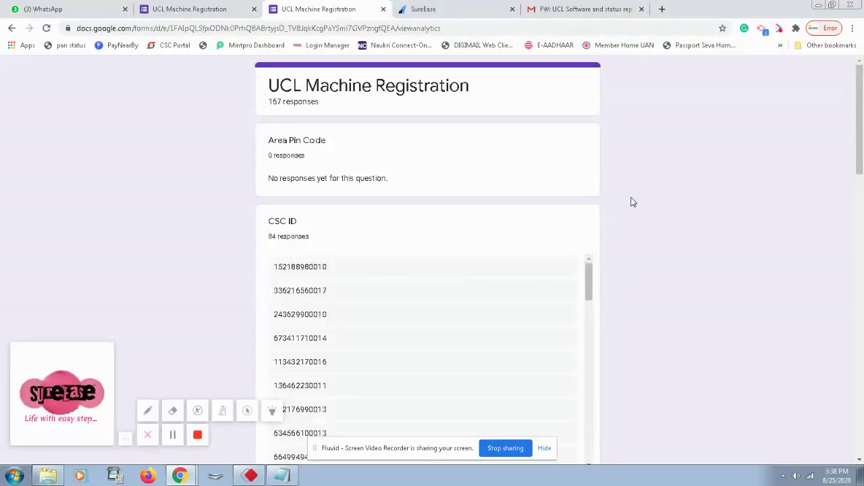
{"action": "scroll", "coordinate": [533, 184], "scroll_direction": "down", "scroll_amount": 3}
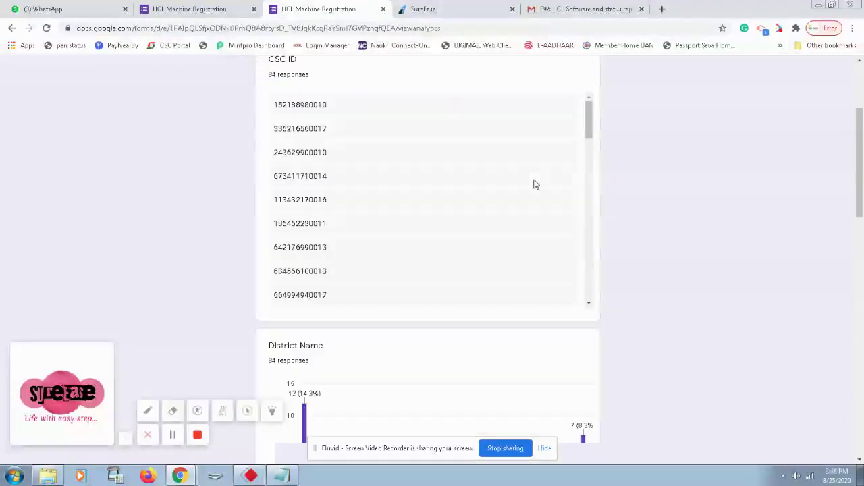
{"action": "scroll", "coordinate": [411, 177], "scroll_direction": "down", "scroll_amount": 15}
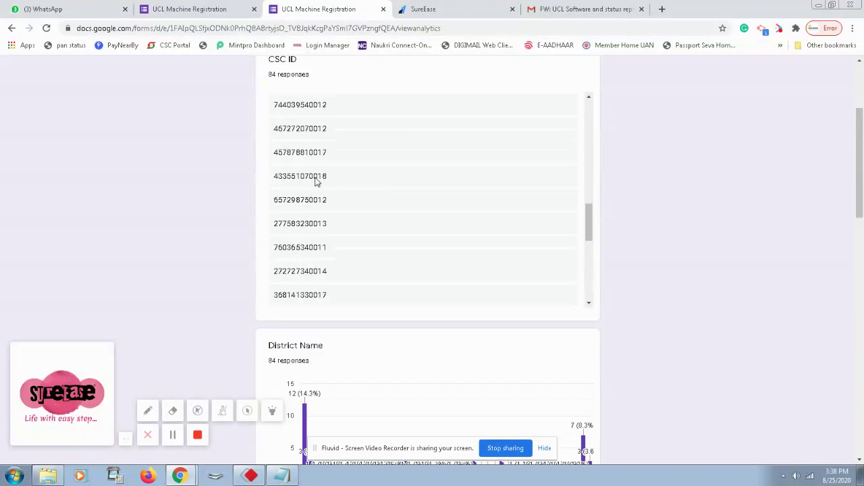
{"action": "scroll", "coordinate": [316, 181], "scroll_direction": "down", "scroll_amount": 5}
{"action": "scroll", "coordinate": [349, 247], "scroll_direction": "down", "scroll_amount": 2}
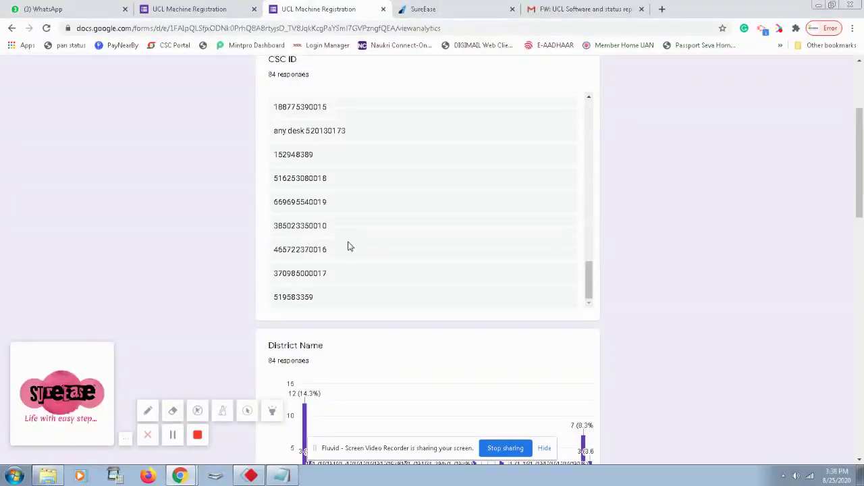
{"action": "scroll", "coordinate": [689, 253], "scroll_direction": "down", "scroll_amount": 3}
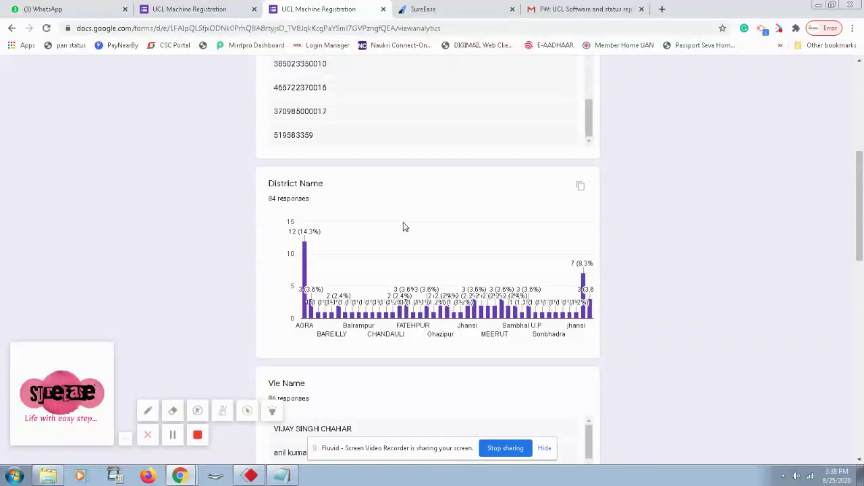
{"action": "mouse_move", "coordinate": [307, 257]}
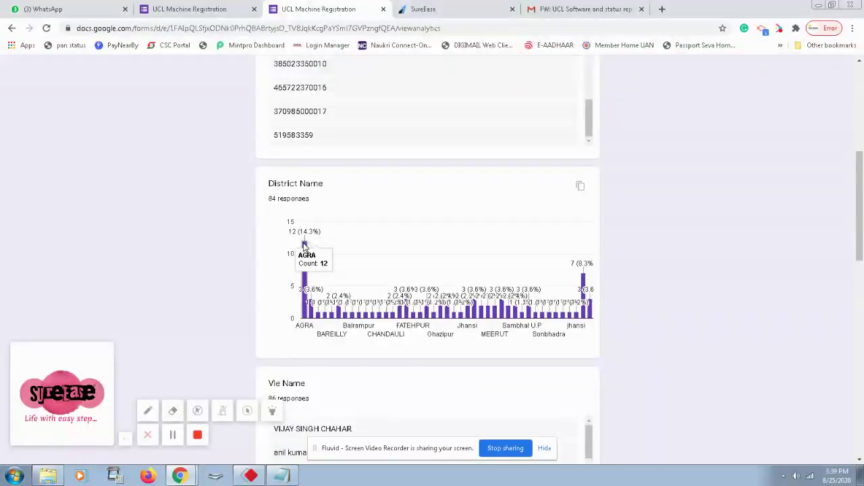
{"action": "mouse_move", "coordinate": [313, 315]}
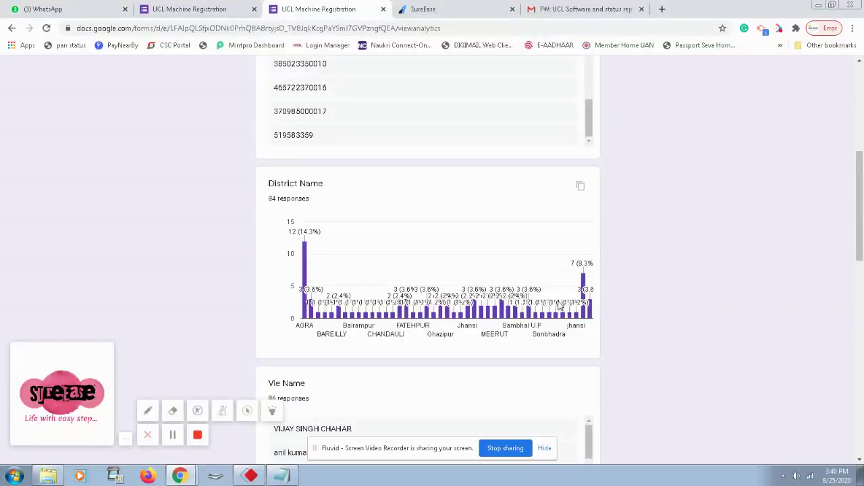
Read through the Vle Name responses to the end of the list.
{"action": "scroll", "coordinate": [405, 289], "scroll_direction": "down", "scroll_amount": 3}
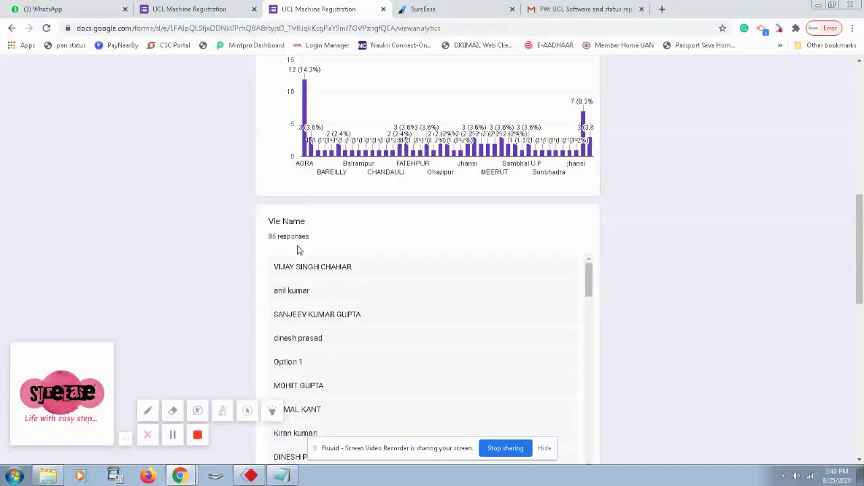
{"action": "scroll", "coordinate": [382, 295], "scroll_direction": "down", "scroll_amount": 3}
{"action": "scroll", "coordinate": [382, 297], "scroll_direction": "down", "scroll_amount": 5}
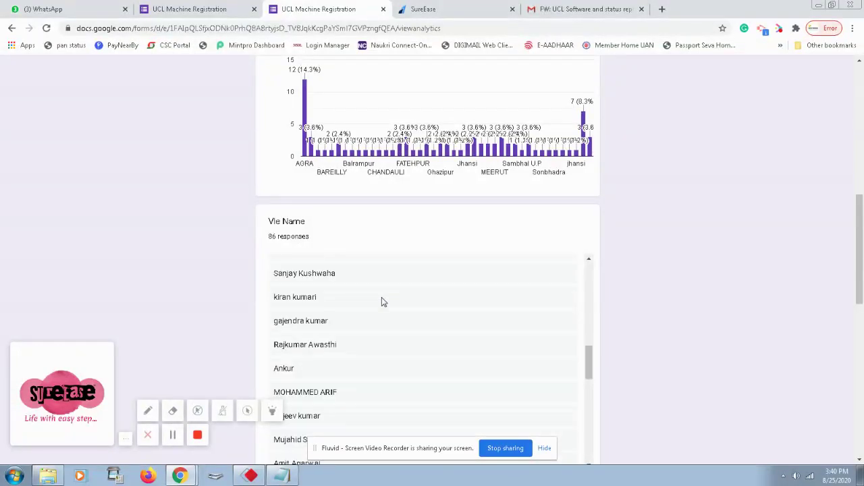
{"action": "scroll", "coordinate": [382, 297], "scroll_direction": "down", "scroll_amount": 2}
{"action": "scroll", "coordinate": [382, 299], "scroll_direction": "up", "scroll_amount": 12}
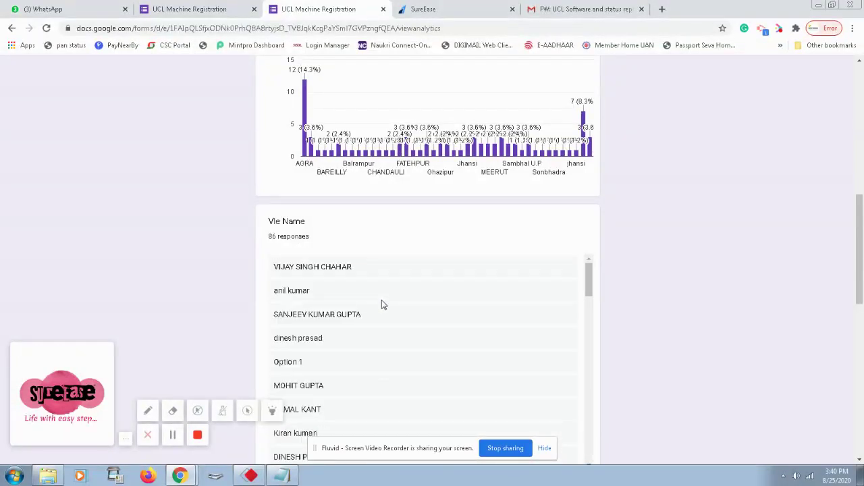
{"action": "scroll", "coordinate": [381, 305], "scroll_direction": "down", "scroll_amount": 3}
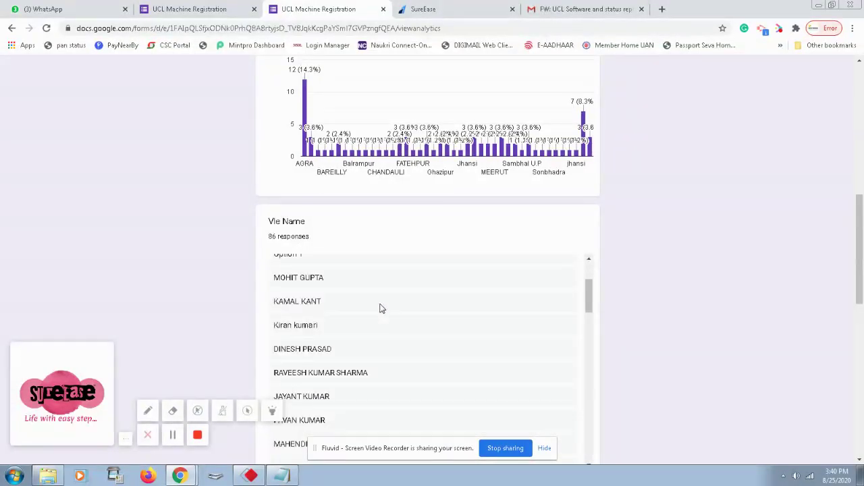
{"action": "scroll", "coordinate": [380, 309], "scroll_direction": "down", "scroll_amount": 2}
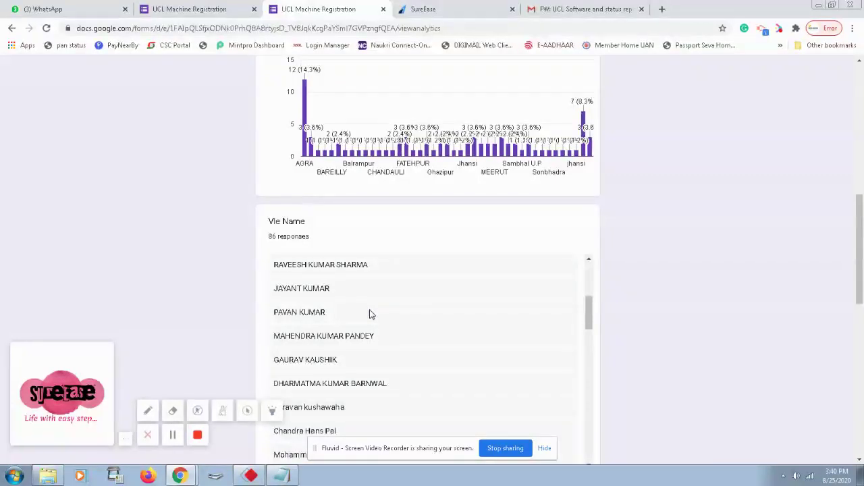
{"action": "scroll", "coordinate": [370, 316], "scroll_direction": "down", "scroll_amount": 1}
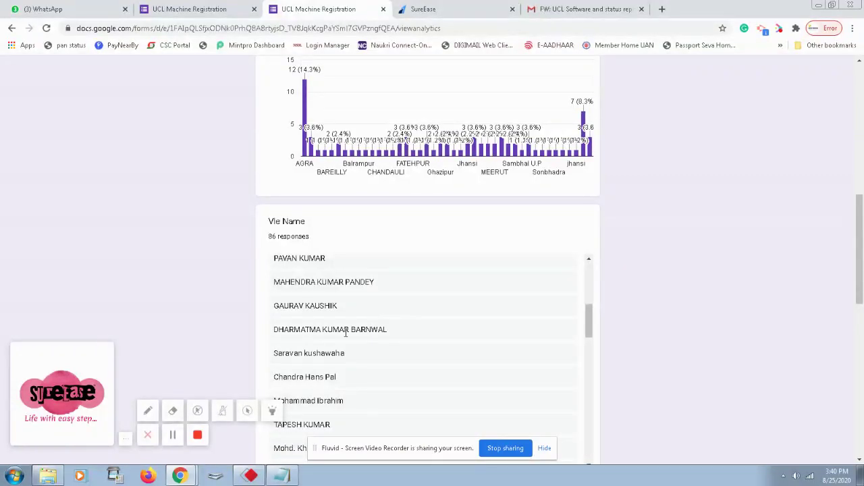
Scroll the summary down to the Static IP chart of 85 responses.
{"action": "left_click", "coordinate": [174, 436]}
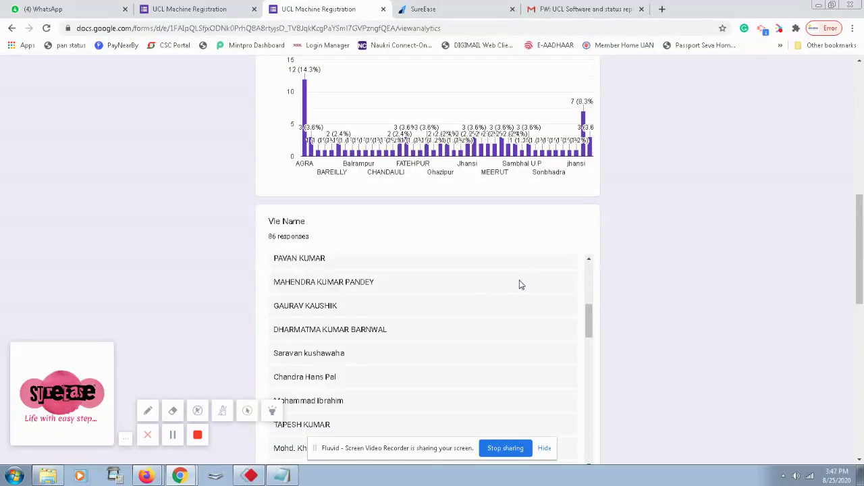
{"action": "scroll", "coordinate": [519, 284], "scroll_direction": "down", "scroll_amount": 13}
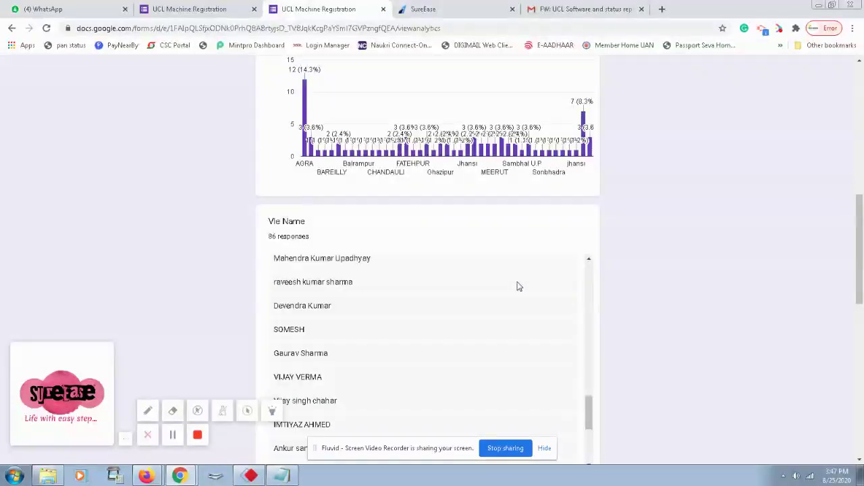
{"action": "scroll", "coordinate": [519, 284], "scroll_direction": "down", "scroll_amount": 2}
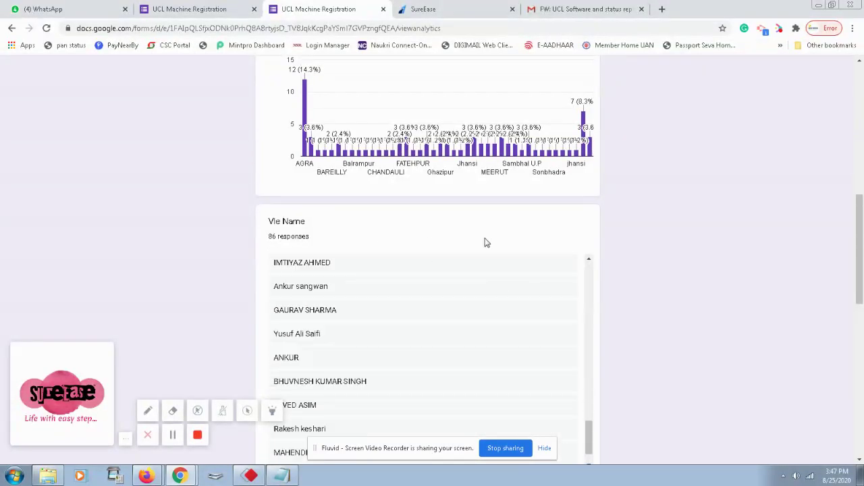
{"action": "scroll", "coordinate": [484, 241], "scroll_direction": "down", "scroll_amount": 2}
{"action": "scroll", "coordinate": [484, 242], "scroll_direction": "down", "scroll_amount": 1}
{"action": "scroll", "coordinate": [670, 232], "scroll_direction": "down", "scroll_amount": 3}
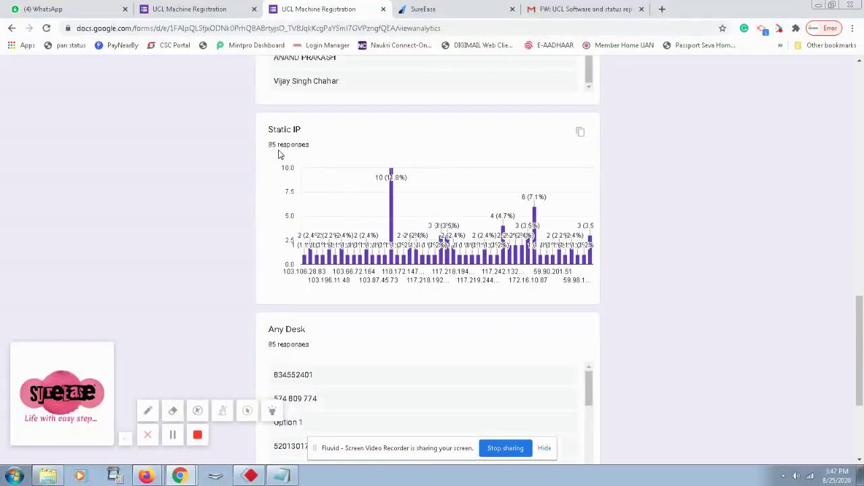
{"action": "mouse_move", "coordinate": [390, 172]}
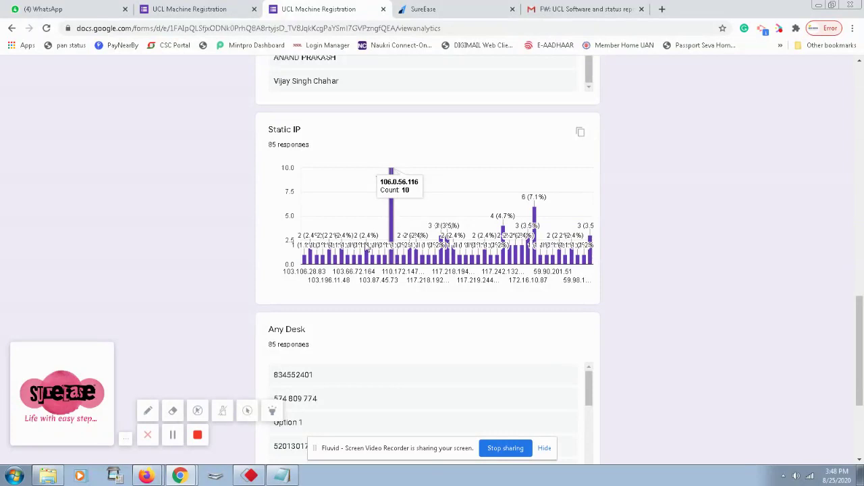
{"action": "left_click", "coordinate": [148, 410]}
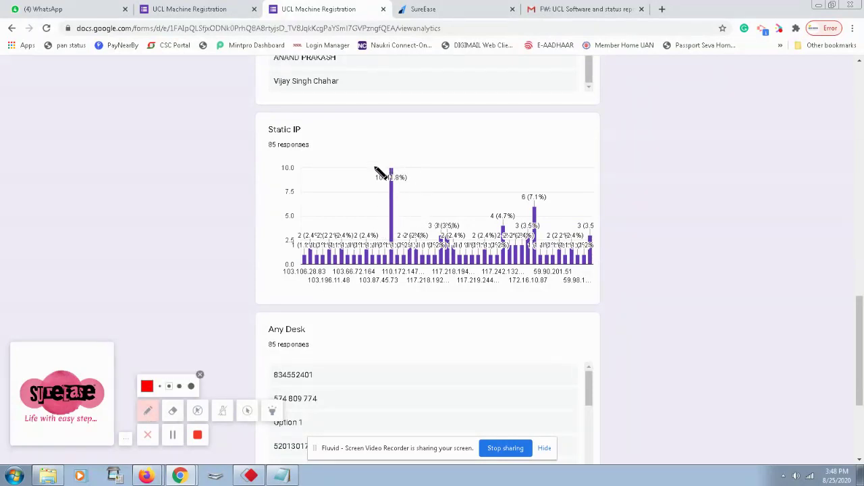
{"action": "left_click_drag", "start_coordinate": [370, 157], "coordinate": [402, 212]}
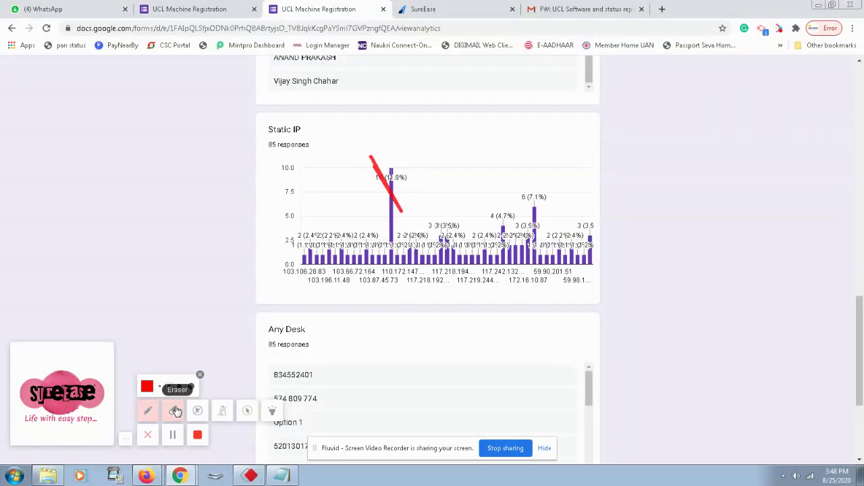
{"action": "left_click", "coordinate": [173, 410]}
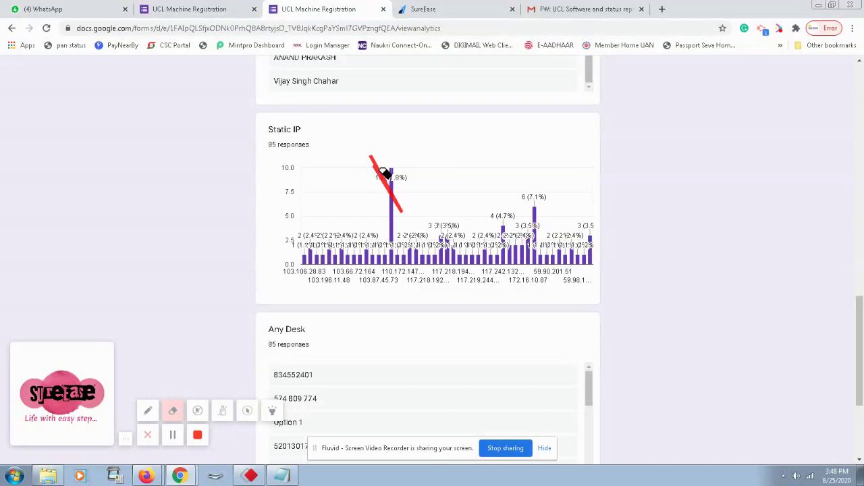
{"action": "left_click", "coordinate": [390, 188]}
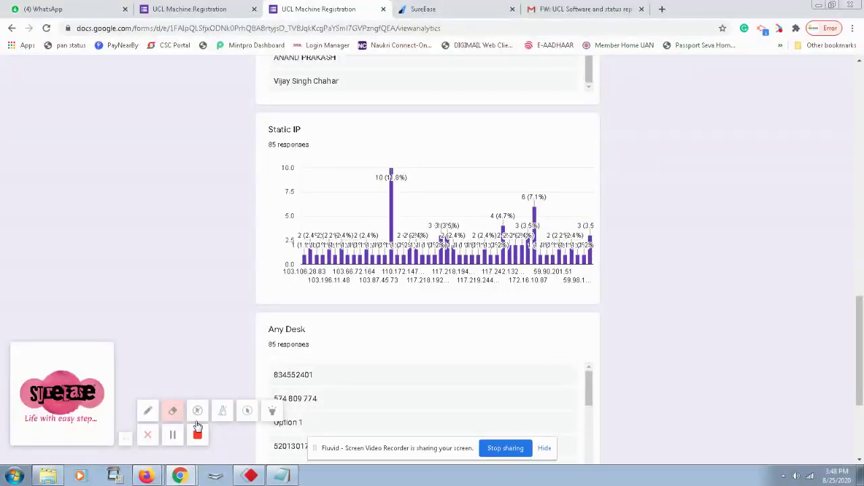
{"action": "left_click", "coordinate": [244, 412]}
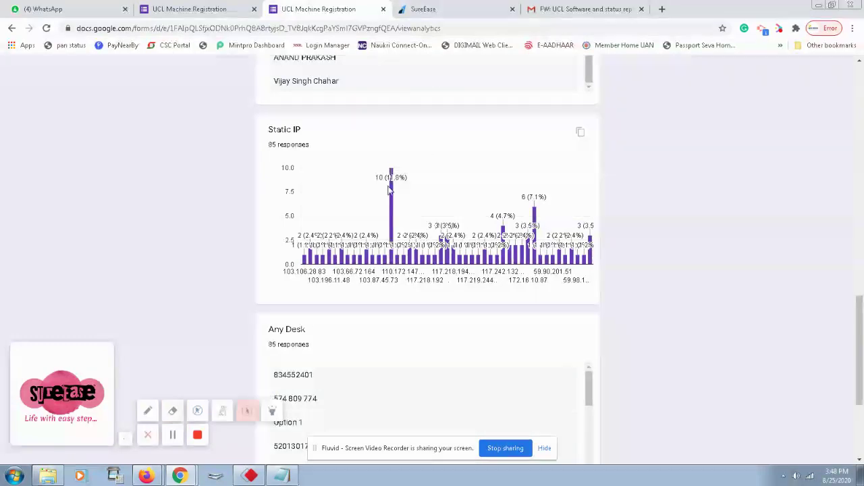
Review the Static IP chart's counts of 1 to 4, with peaks at 10 and 6, and scroll toward Any Desk.
{"action": "mouse_move", "coordinate": [391, 210]}
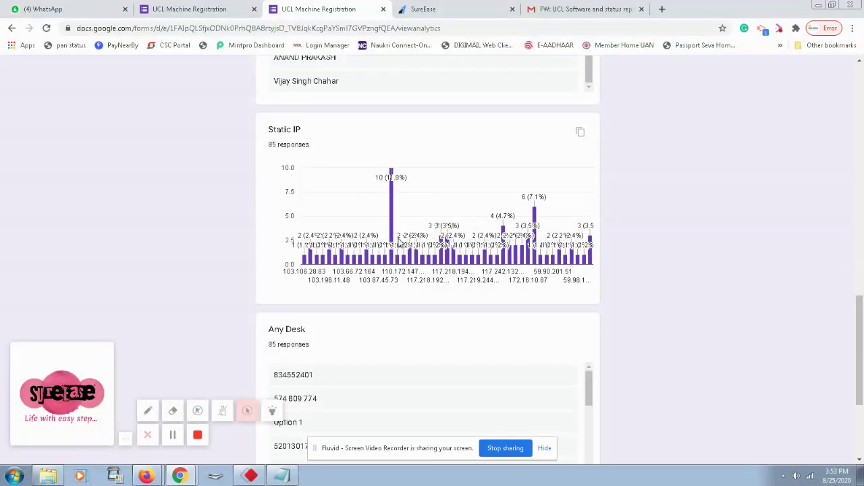
{"action": "scroll", "coordinate": [395, 236], "scroll_direction": "down", "scroll_amount": 2}
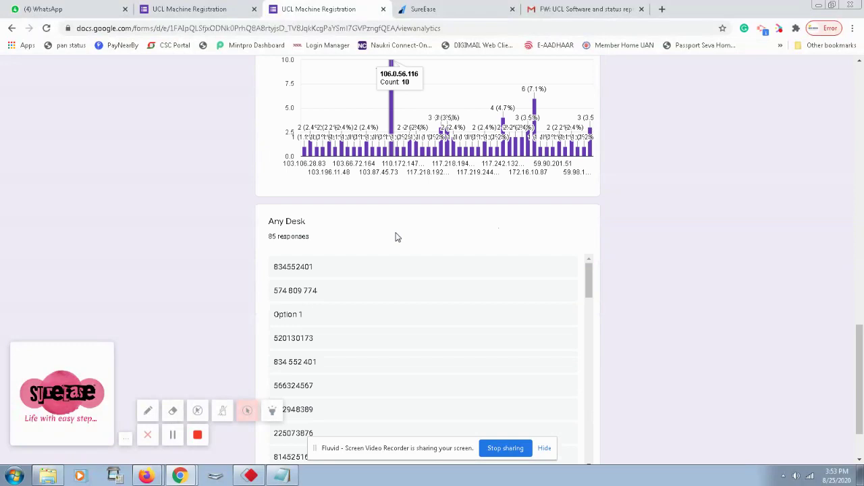
{"action": "scroll", "coordinate": [397, 237], "scroll_direction": "down", "scroll_amount": 1}
{"action": "scroll", "coordinate": [338, 260], "scroll_direction": "down", "scroll_amount": 1}
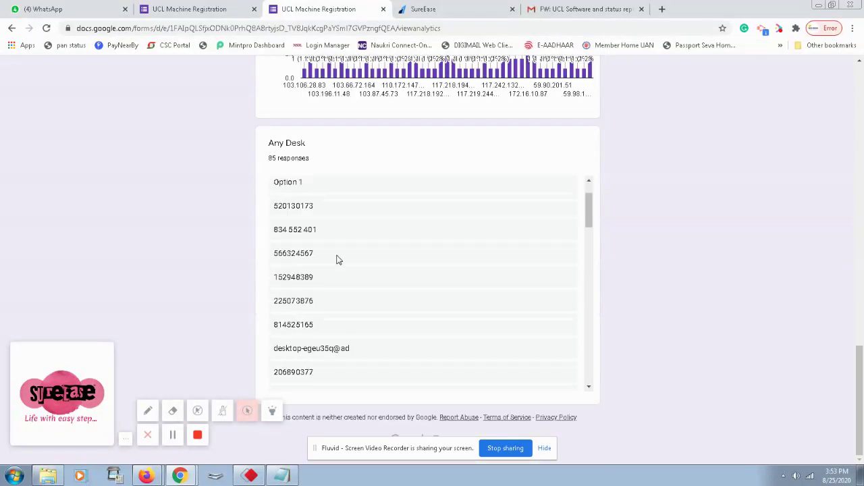
{"action": "scroll", "coordinate": [542, 265], "scroll_direction": "down", "scroll_amount": 5}
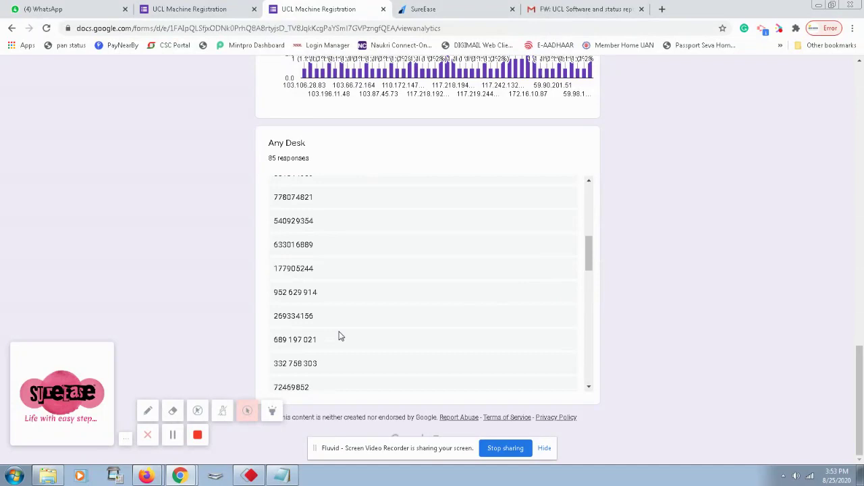
{"action": "left_click_drag", "start_coordinate": [275, 319], "coordinate": [317, 323]}
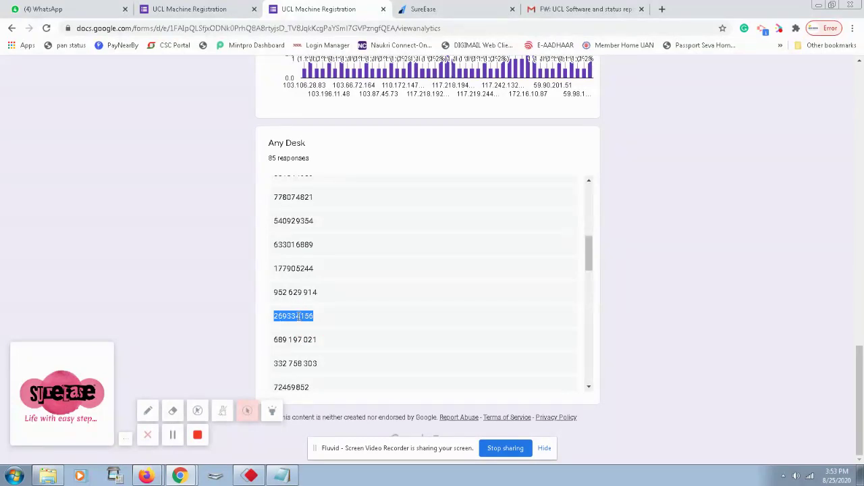
{"action": "left_click", "coordinate": [324, 319]}
{"action": "left_click", "coordinate": [294, 317]}
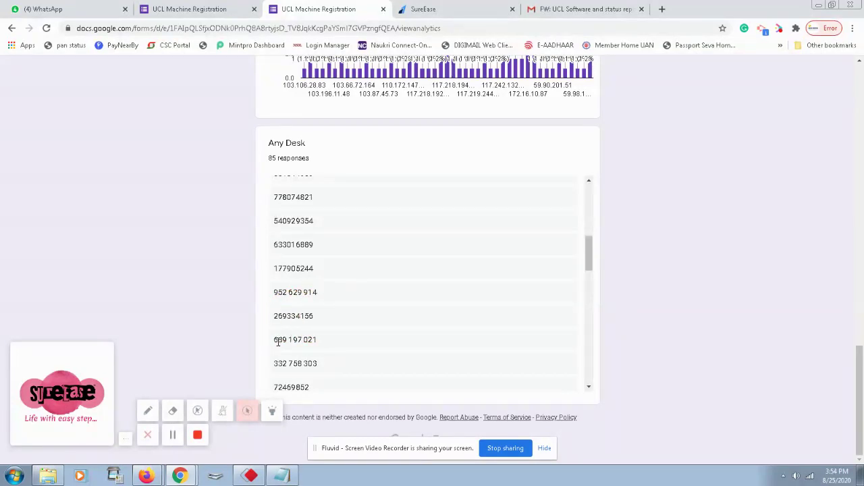
{"action": "left_click_drag", "start_coordinate": [274, 341], "coordinate": [322, 353]}
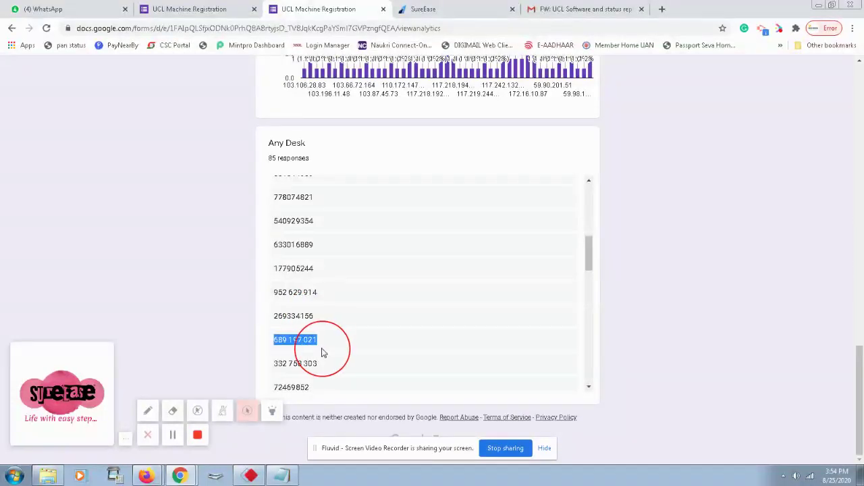
{"action": "left_click", "coordinate": [250, 476]}
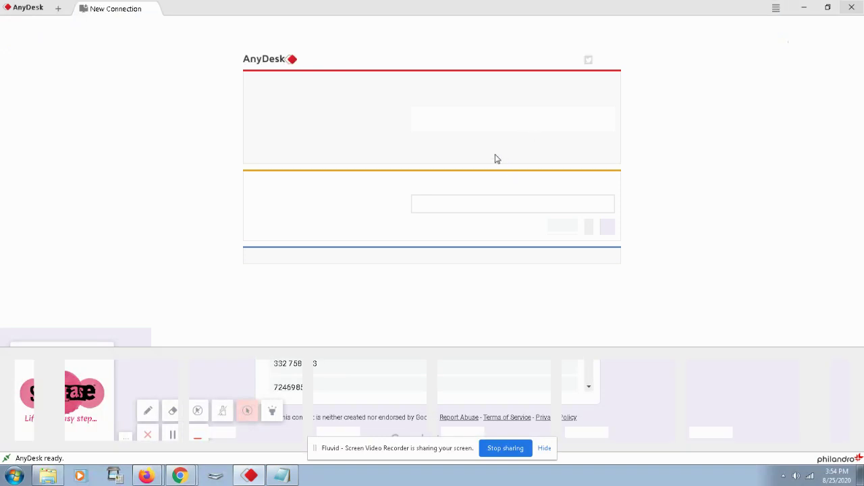
{"action": "left_click", "coordinate": [492, 126]}
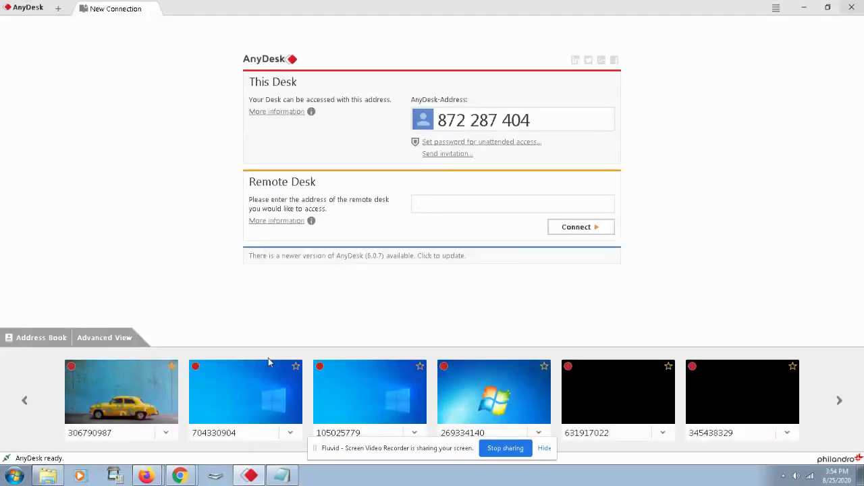
{"action": "mouse_move", "coordinate": [180, 477]}
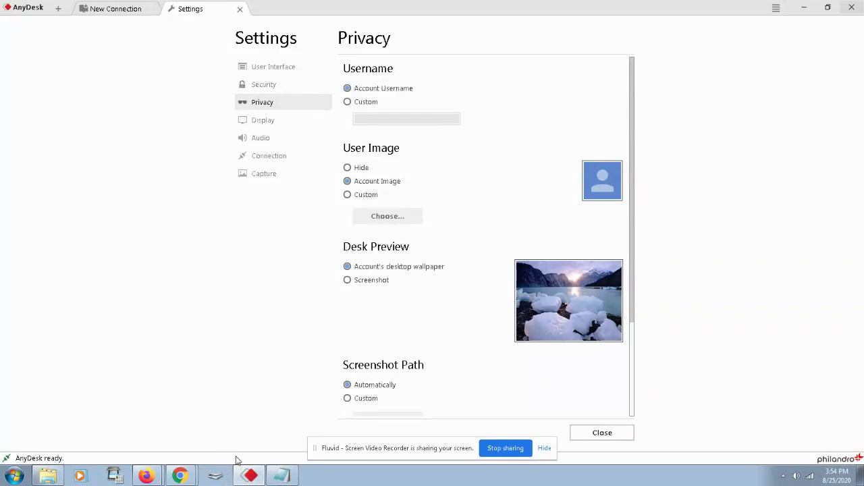
{"action": "left_click", "coordinate": [178, 474]}
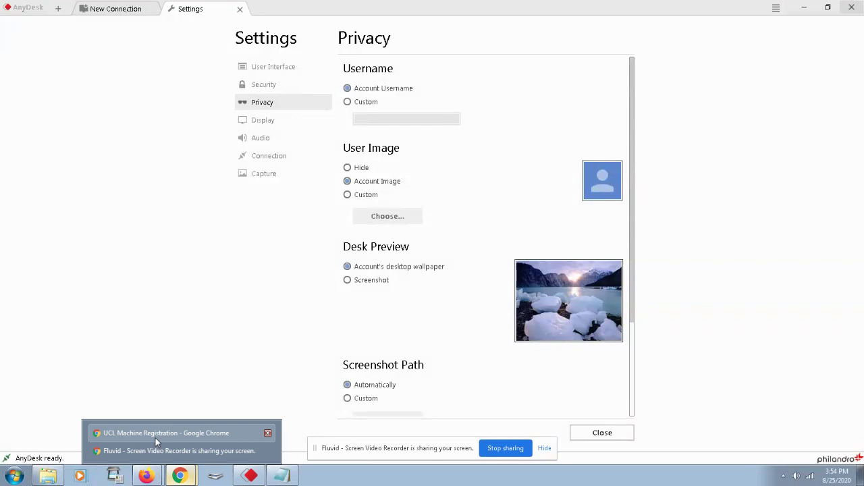
{"action": "left_click", "coordinate": [157, 434]}
{"action": "scroll", "coordinate": [437, 305], "scroll_direction": "down", "scroll_amount": 3}
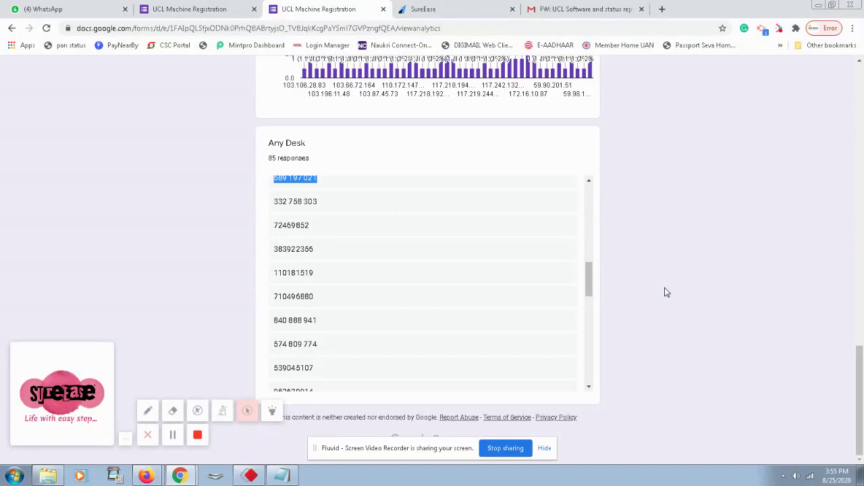
Switch from the Any Desk responses to the SureEase payment page tab.
{"action": "left_click", "coordinate": [432, 10]}
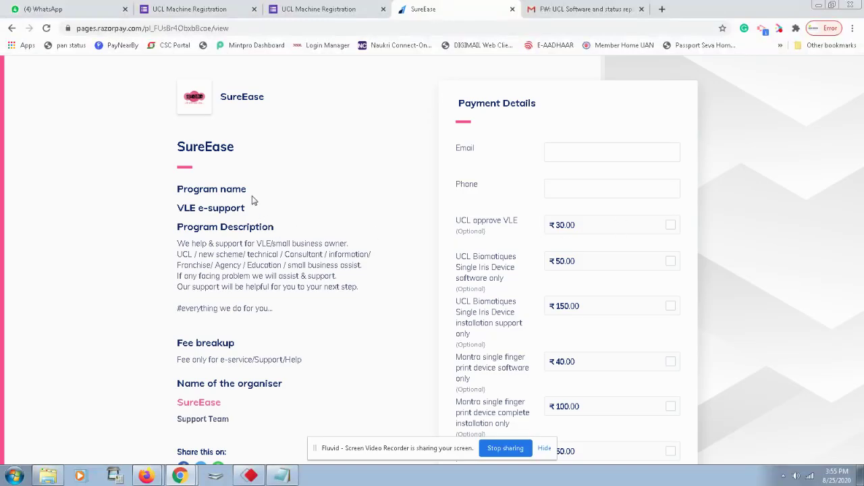
Review the SureEase VLE e-support program details and first optional fees, such as UCL approve VLE ₹30.00.
{"action": "scroll", "coordinate": [189, 224], "scroll_direction": "down", "scroll_amount": 1}
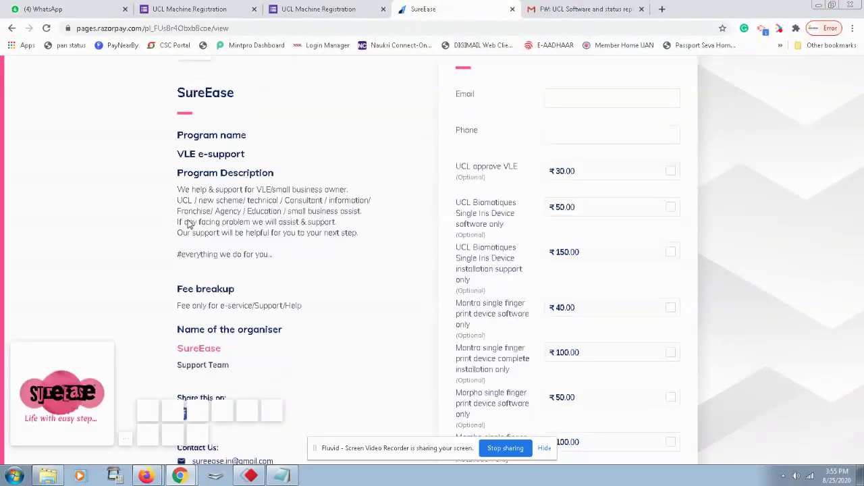
{"action": "scroll", "coordinate": [284, 270], "scroll_direction": "down", "scroll_amount": 3}
{"action": "scroll", "coordinate": [247, 299], "scroll_direction": "down", "scroll_amount": 3}
{"action": "scroll", "coordinate": [229, 284], "scroll_direction": "up", "scroll_amount": 8}
{"action": "scroll", "coordinate": [210, 277], "scroll_direction": "down", "scroll_amount": 1}
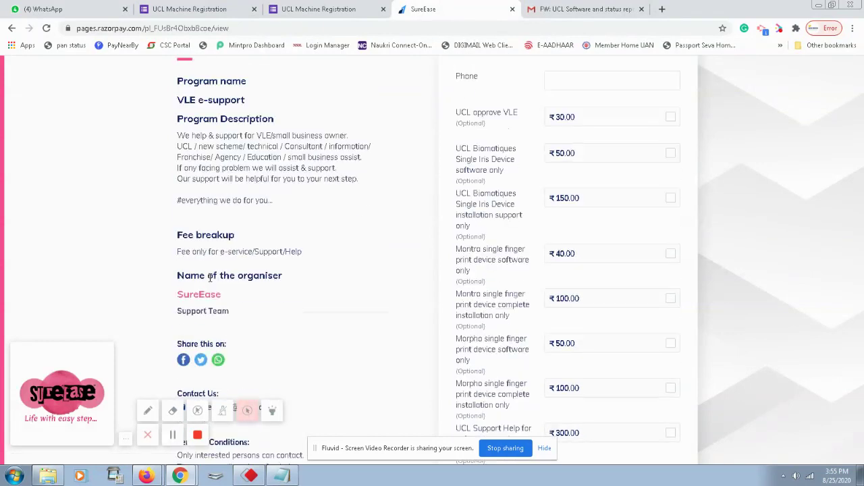
{"action": "scroll", "coordinate": [254, 312], "scroll_direction": "up", "scroll_amount": 2}
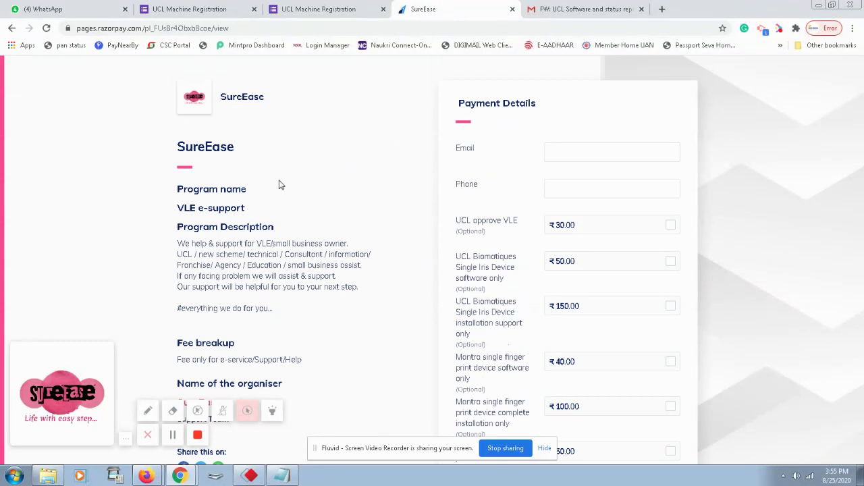
{"action": "scroll", "coordinate": [746, 201], "scroll_direction": "down", "scroll_amount": 1}
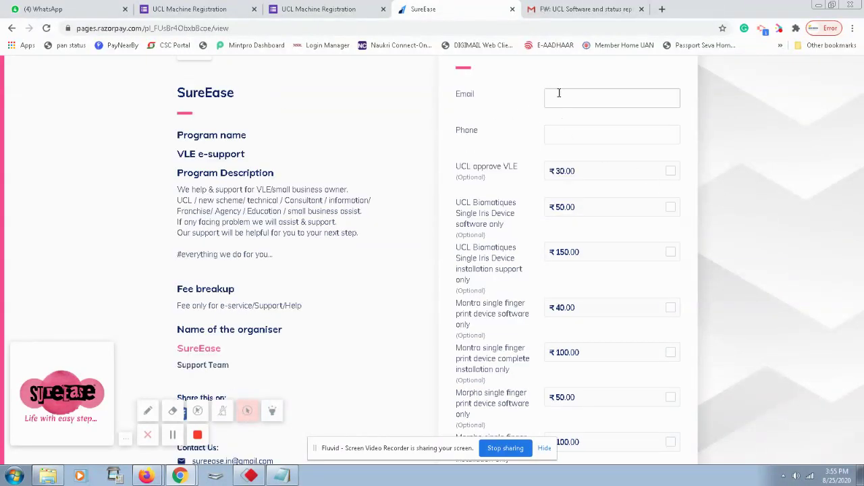
{"action": "scroll", "coordinate": [614, 144], "scroll_direction": "down", "scroll_amount": 2}
{"action": "scroll", "coordinate": [616, 146], "scroll_direction": "up", "scroll_amount": 1}
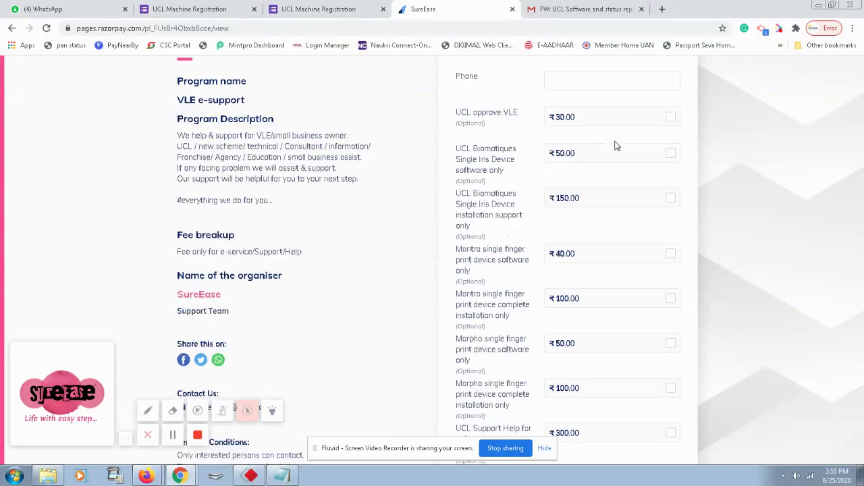
{"action": "scroll", "coordinate": [615, 146], "scroll_direction": "up", "scroll_amount": 1}
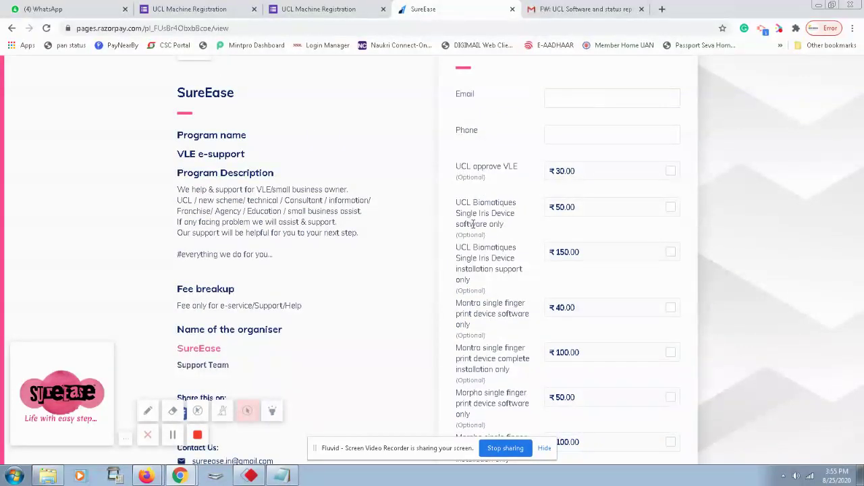
{"action": "scroll", "coordinate": [511, 232], "scroll_direction": "down", "scroll_amount": 1}
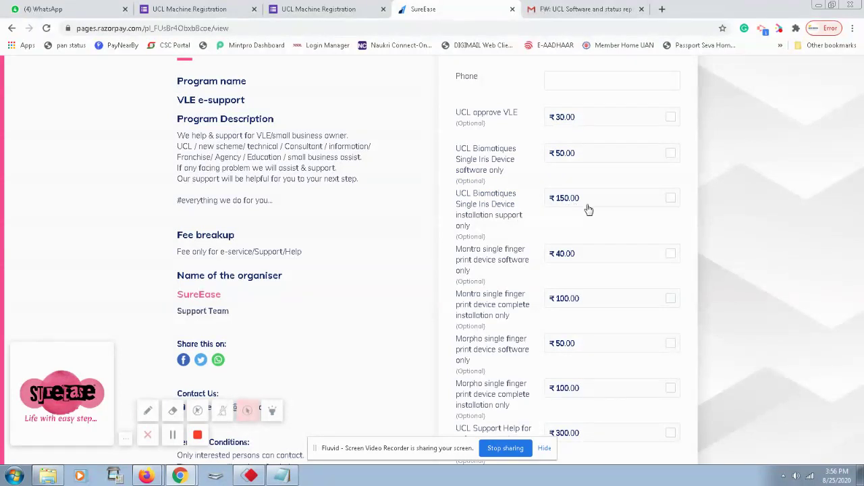
Scroll to the GPS support ₹150.00, annual membership ₹500.00 and fingerprint device rows from ₹2,399.00.
{"action": "scroll", "coordinate": [486, 264], "scroll_direction": "down", "scroll_amount": 2}
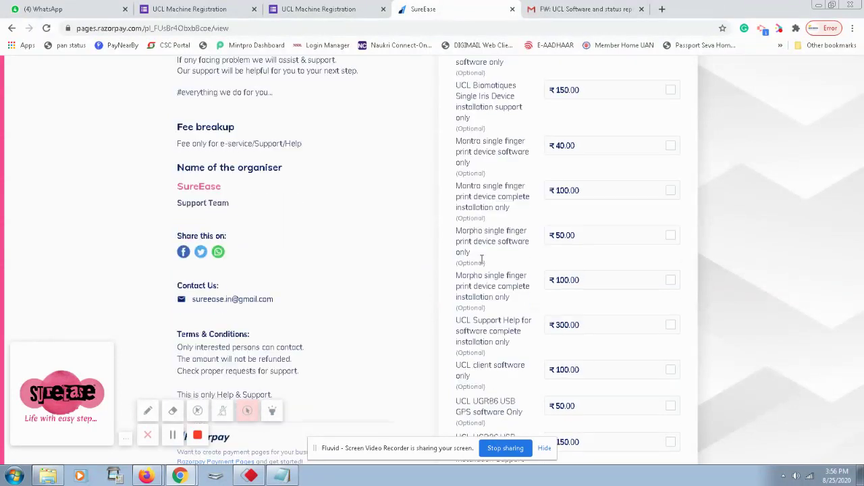
{"action": "scroll", "coordinate": [486, 253], "scroll_direction": "down", "scroll_amount": 1}
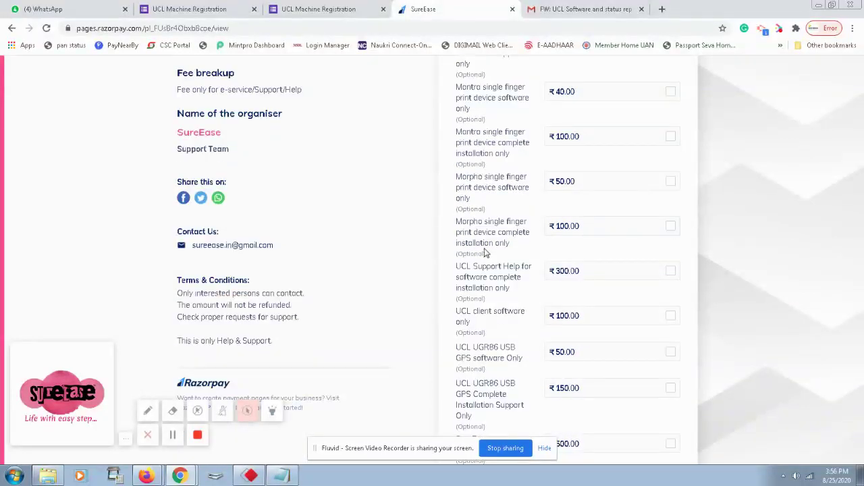
{"action": "scroll", "coordinate": [484, 251], "scroll_direction": "down", "scroll_amount": 1}
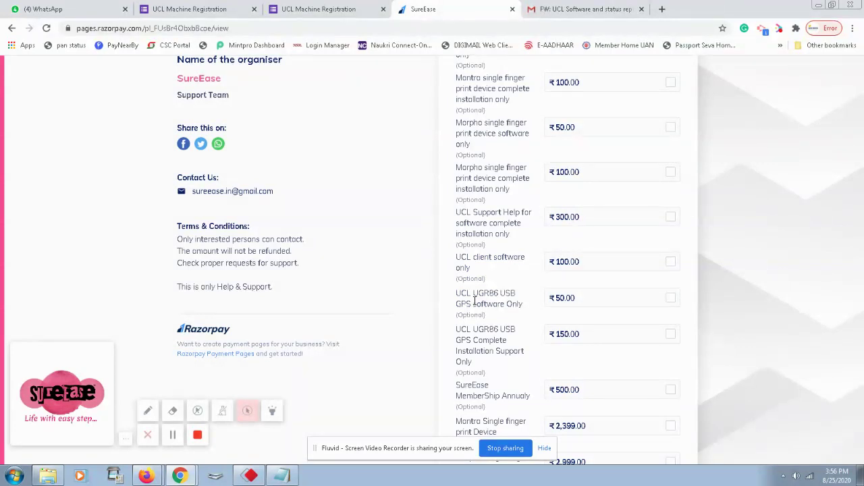
{"action": "scroll", "coordinate": [474, 301], "scroll_direction": "down", "scroll_amount": 1}
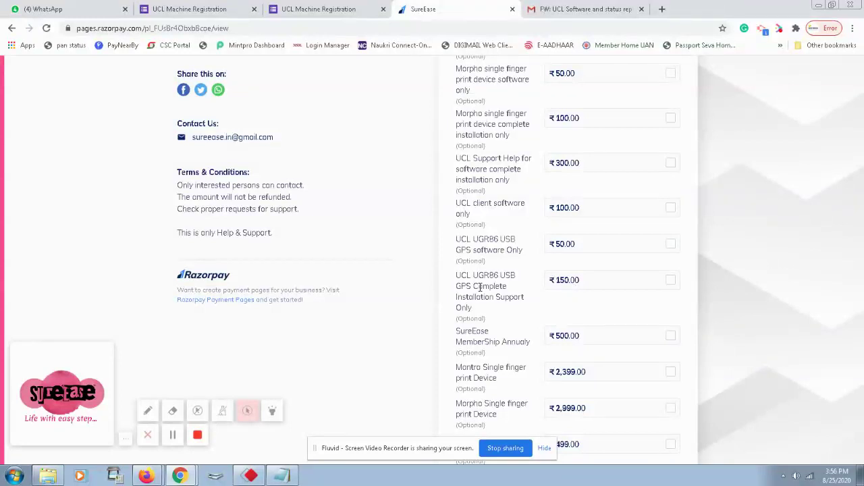
{"action": "scroll", "coordinate": [499, 287], "scroll_direction": "down", "scroll_amount": 1}
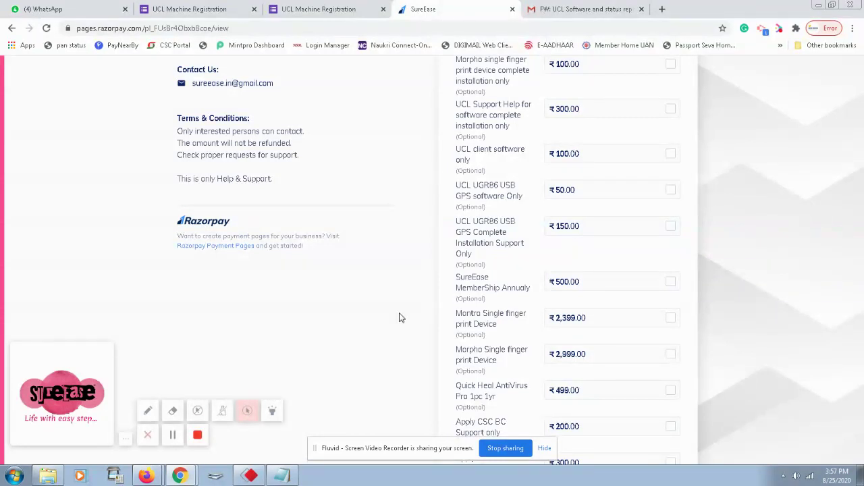
Scroll past Quick Heal antivirus ₹499.00 and the ₹200–₹300 support fees to the VLE Name, CSC ID and AnyDesk ID fields.
{"action": "scroll", "coordinate": [398, 300], "scroll_direction": "down", "scroll_amount": 1}
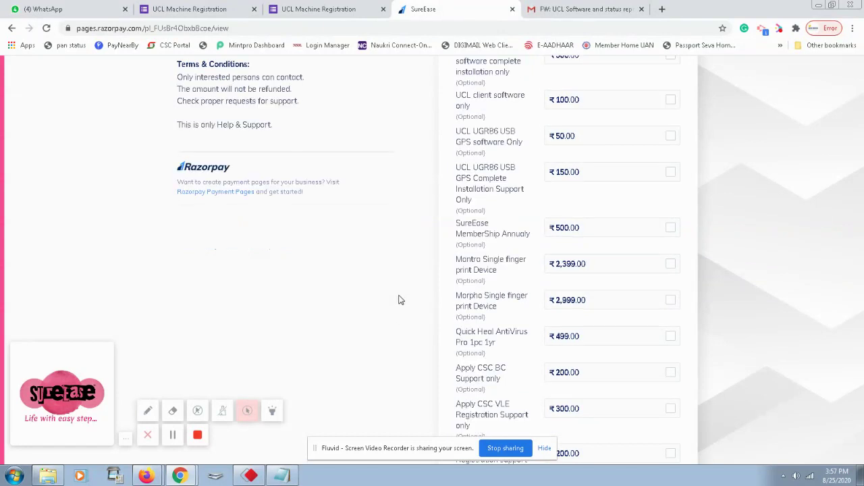
{"action": "scroll", "coordinate": [466, 276], "scroll_direction": "down", "scroll_amount": 1}
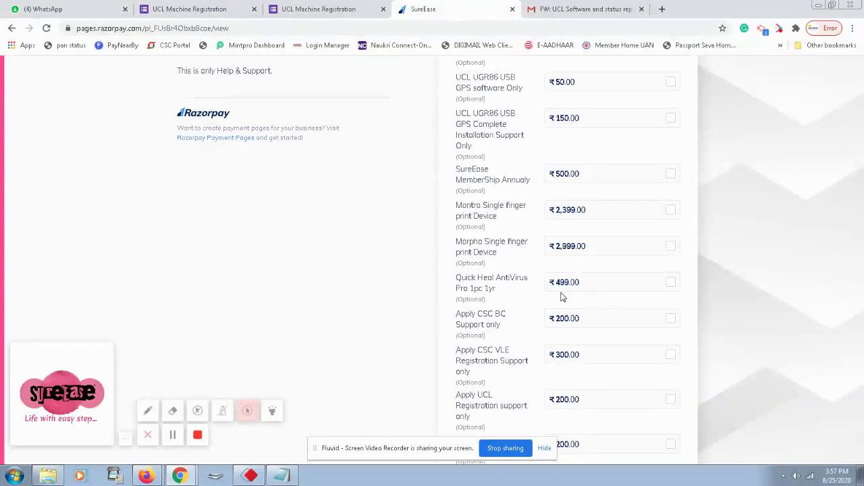
{"action": "scroll", "coordinate": [405, 305], "scroll_direction": "down", "scroll_amount": 2}
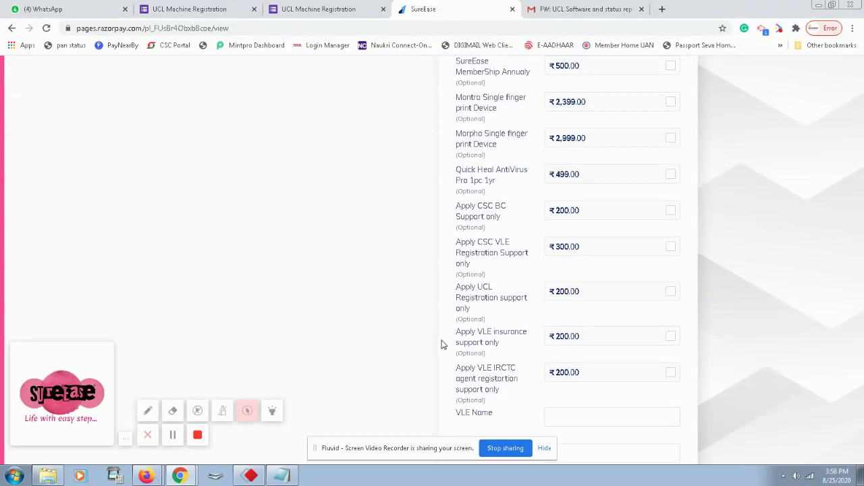
{"action": "scroll", "coordinate": [465, 329], "scroll_direction": "down", "scroll_amount": 2}
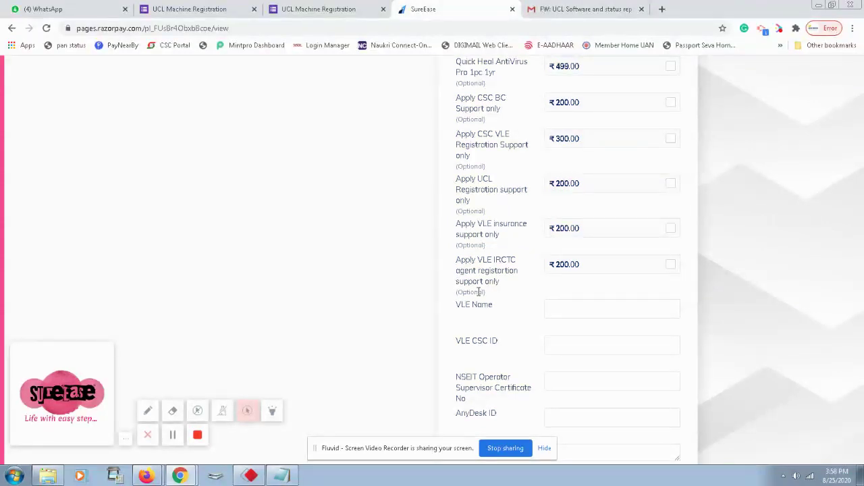
Inspect the closing address fields and the Donate for e support amount box, then return to Payment Details.
{"action": "scroll", "coordinate": [492, 302], "scroll_direction": "down", "scroll_amount": 1}
{"action": "scroll", "coordinate": [493, 301], "scroll_direction": "down", "scroll_amount": 3}
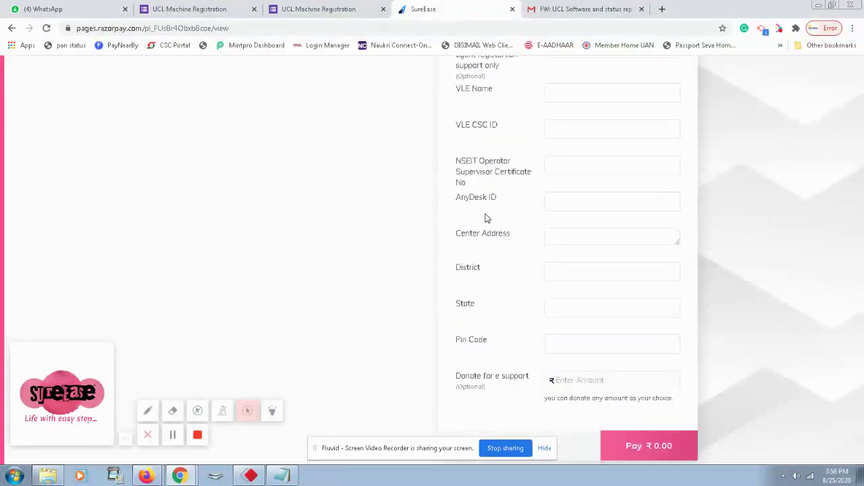
{"action": "scroll", "coordinate": [484, 230], "scroll_direction": "up", "scroll_amount": 1}
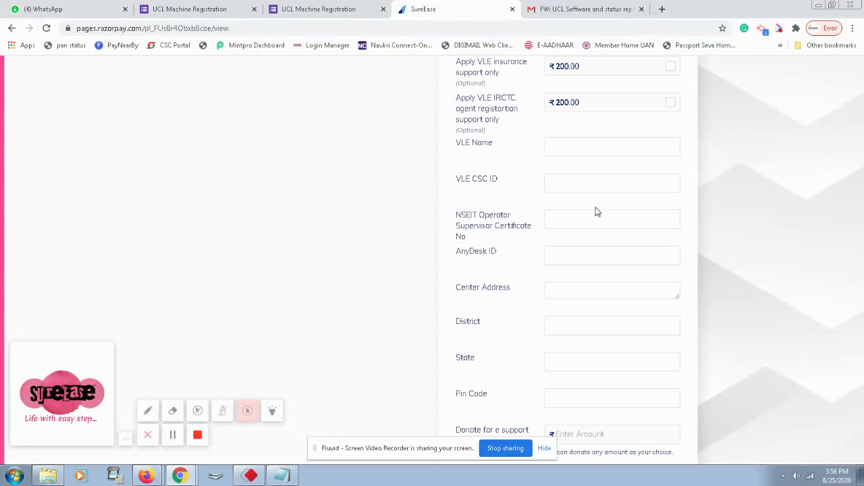
{"action": "scroll", "coordinate": [524, 257], "scroll_direction": "down", "scroll_amount": 1}
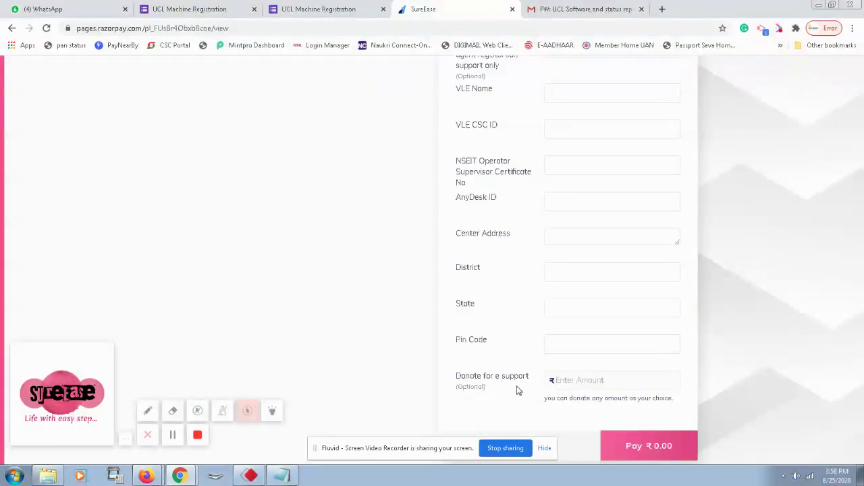
{"action": "left_click", "coordinate": [577, 381]}
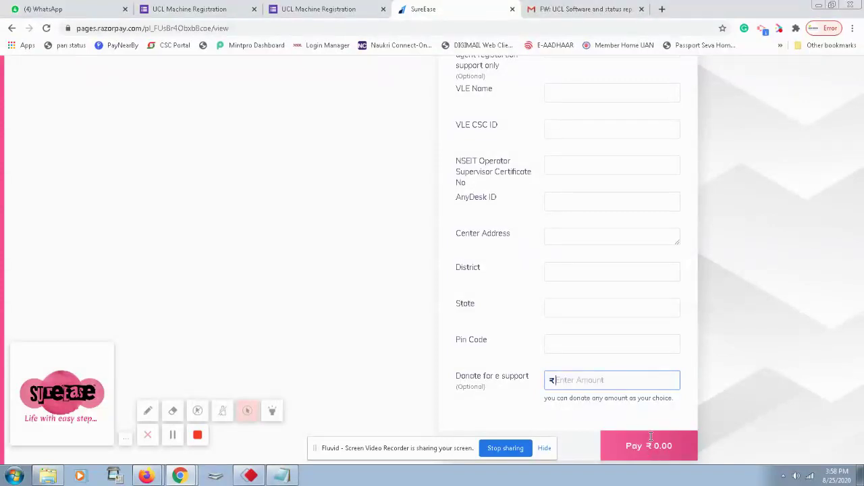
{"action": "scroll", "coordinate": [567, 284], "scroll_direction": "up", "scroll_amount": 10}
{"action": "scroll", "coordinate": [652, 268], "scroll_direction": "up", "scroll_amount": 5}
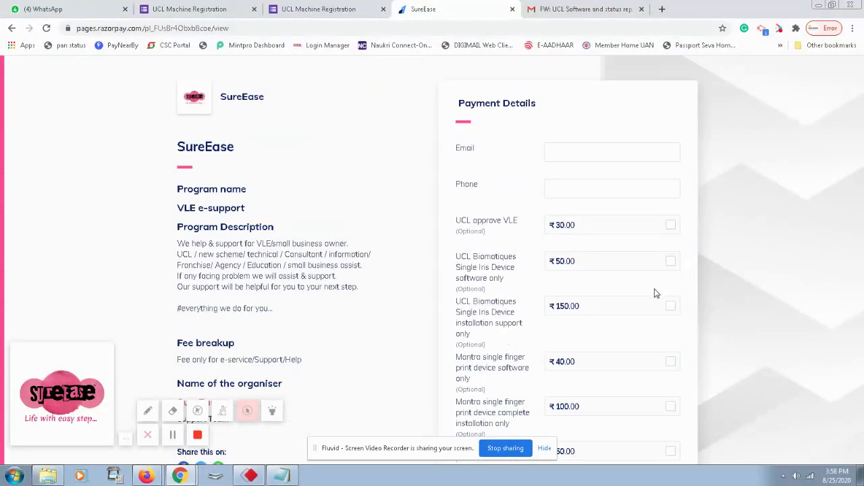
{"action": "scroll", "coordinate": [621, 214], "scroll_direction": "down", "scroll_amount": 10}
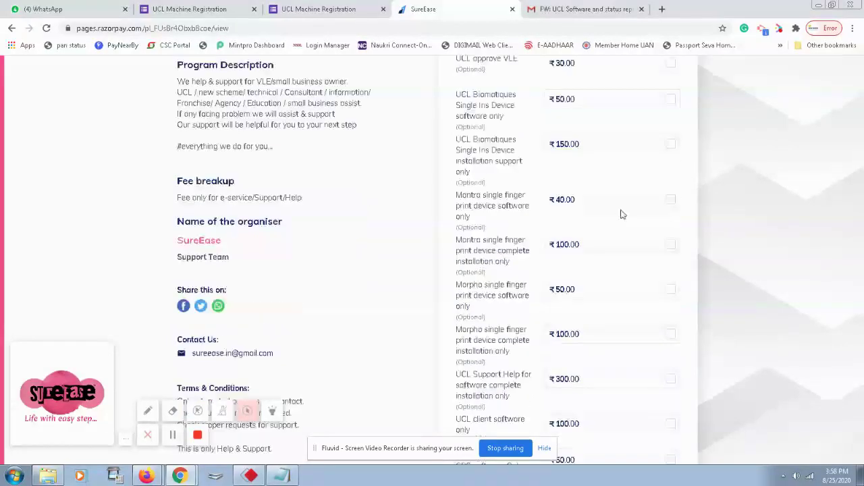
{"action": "scroll", "coordinate": [623, 218], "scroll_direction": "down", "scroll_amount": 4}
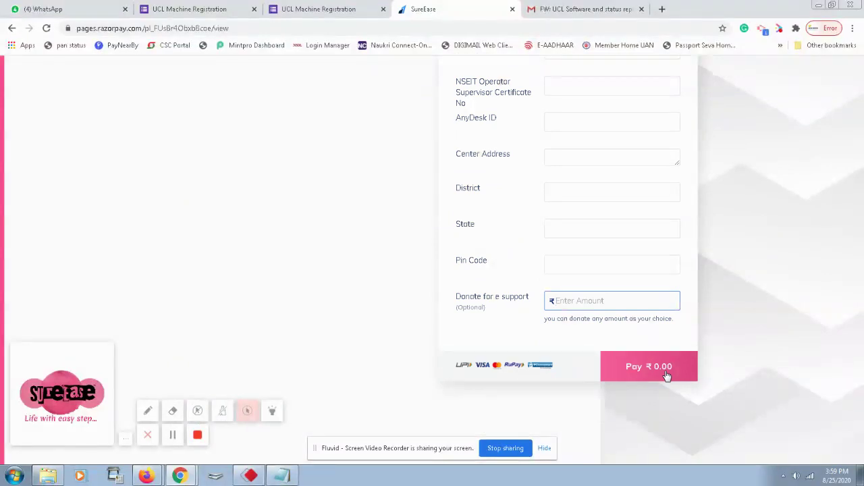
{"action": "scroll", "coordinate": [689, 372], "scroll_direction": "up", "scroll_amount": 8}
{"action": "scroll", "coordinate": [699, 351], "scroll_direction": "up", "scroll_amount": 2}
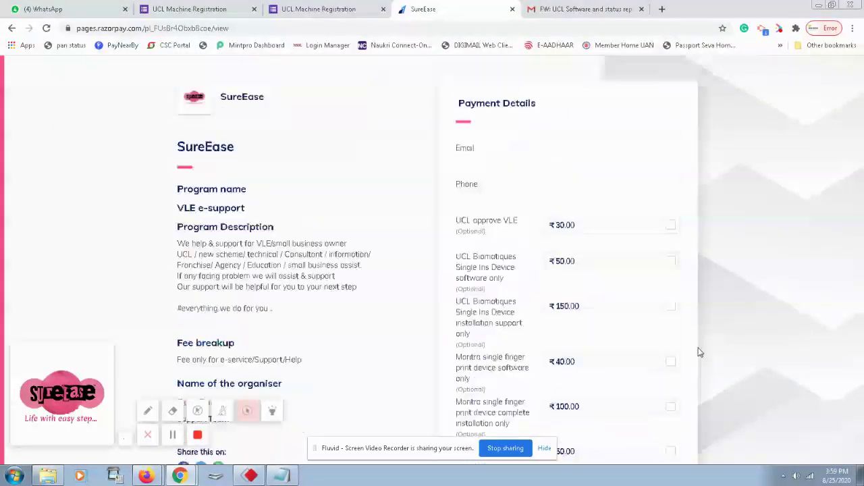